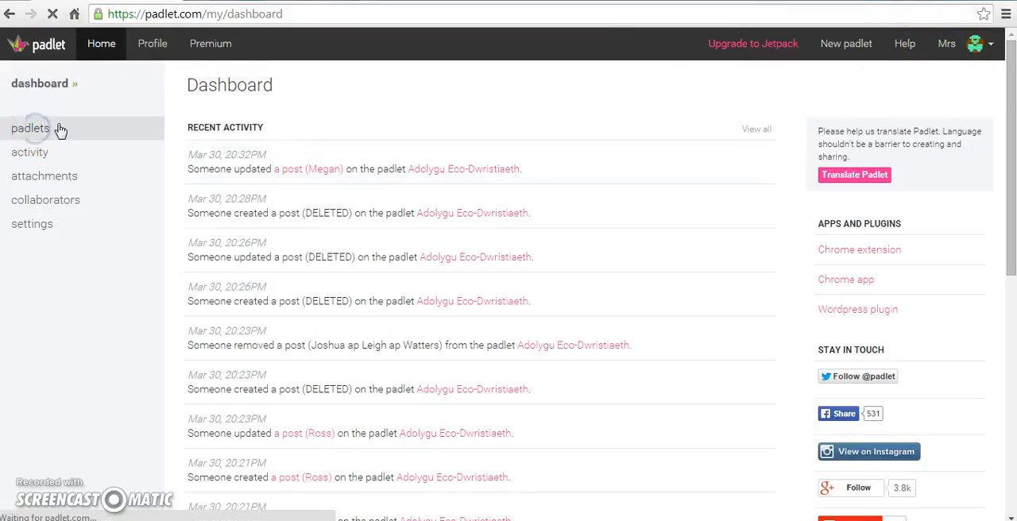
- Open the padlet Darpariaeth Hamdden Crymych Bl. 10, examine its age-group posts, and return to the padlet list
{"action": "left_click", "coordinate": [368, 241]}
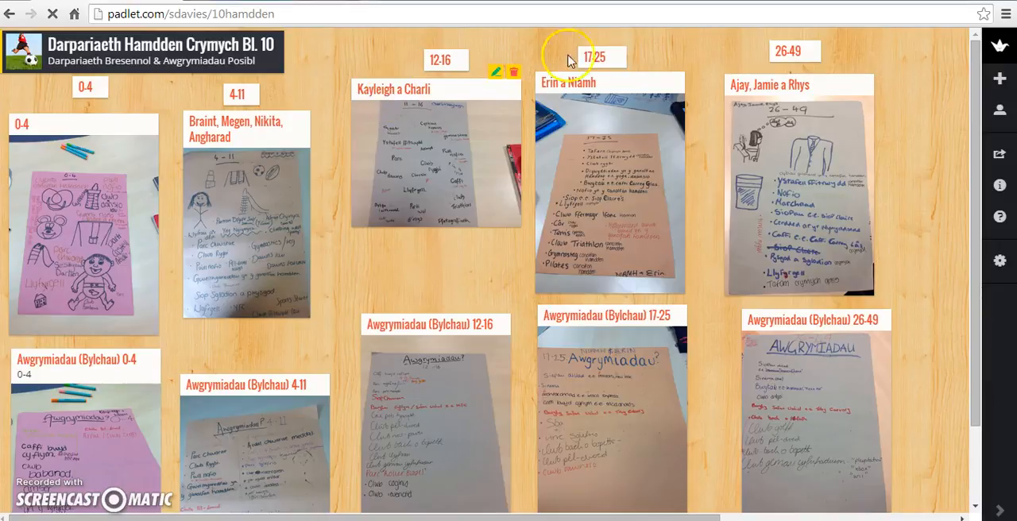
{"action": "scroll", "coordinate": [807, 234], "scroll_direction": "down", "scroll_amount": 2}
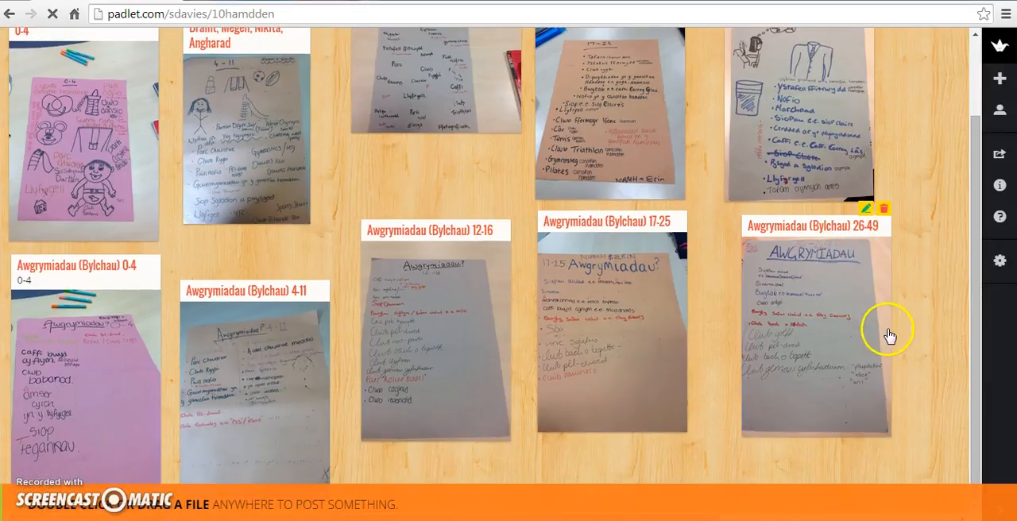
{"action": "scroll", "coordinate": [884, 334], "scroll_direction": "up", "scroll_amount": 2}
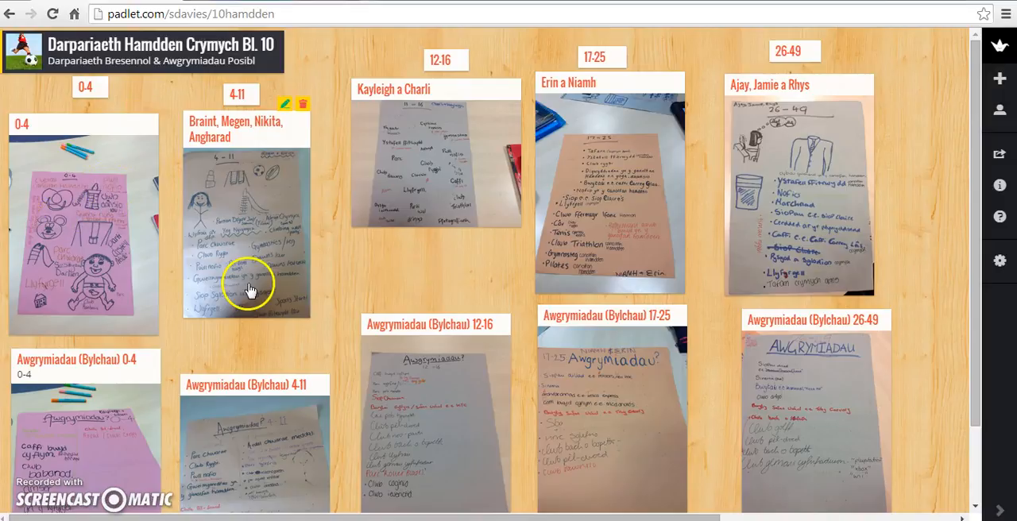
{"action": "scroll", "coordinate": [531, 185], "scroll_direction": "down", "scroll_amount": 2}
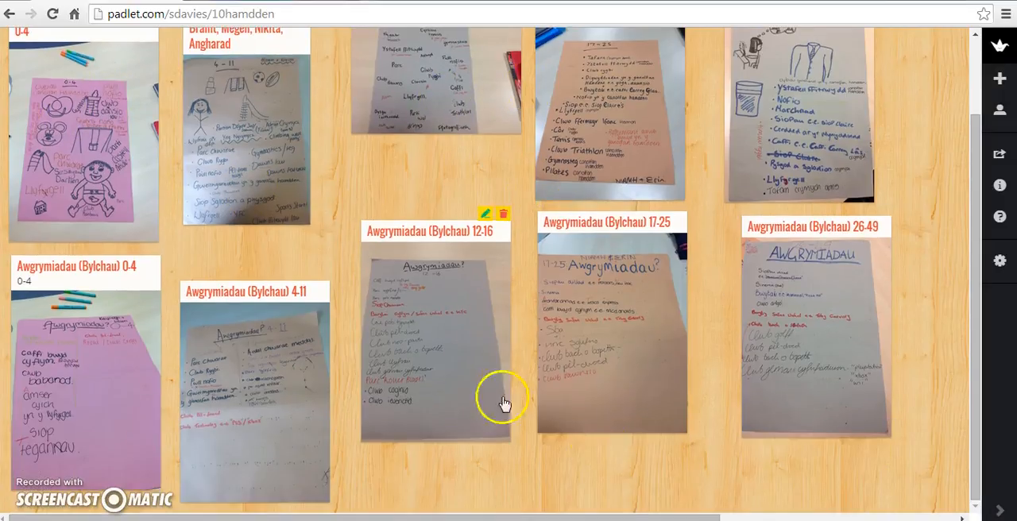
{"action": "scroll", "coordinate": [677, 336], "scroll_direction": "up", "scroll_amount": 2}
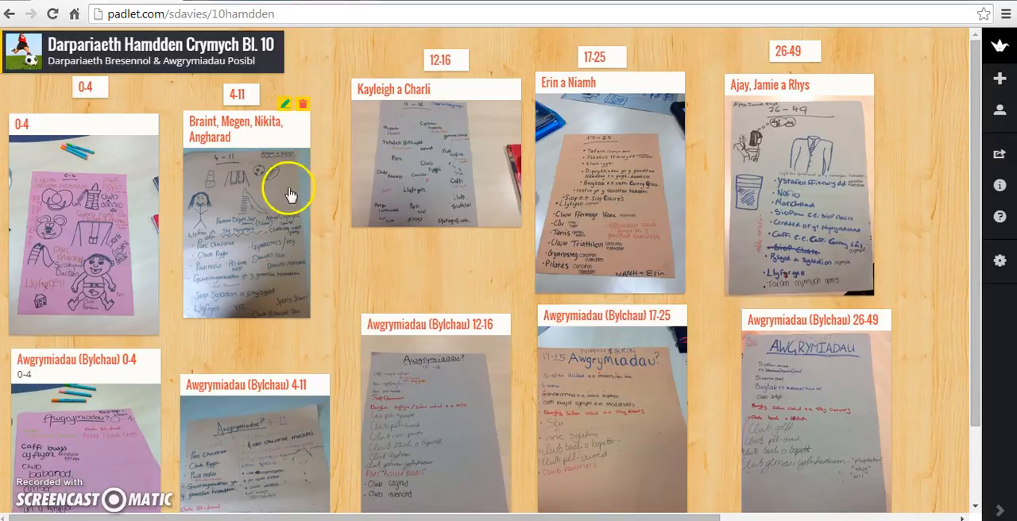
{"action": "right_click", "coordinate": [390, 127]}
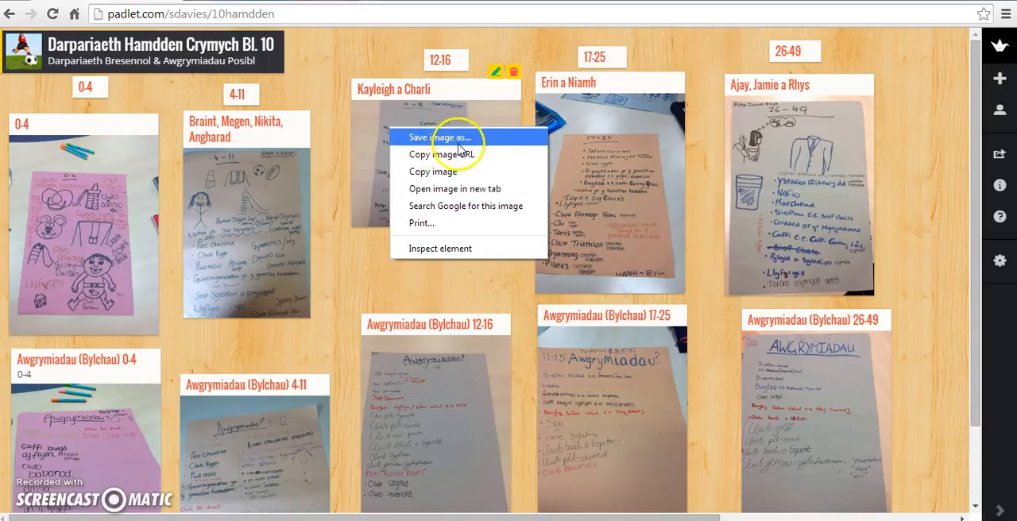
{"action": "left_click", "coordinate": [334, 65]}
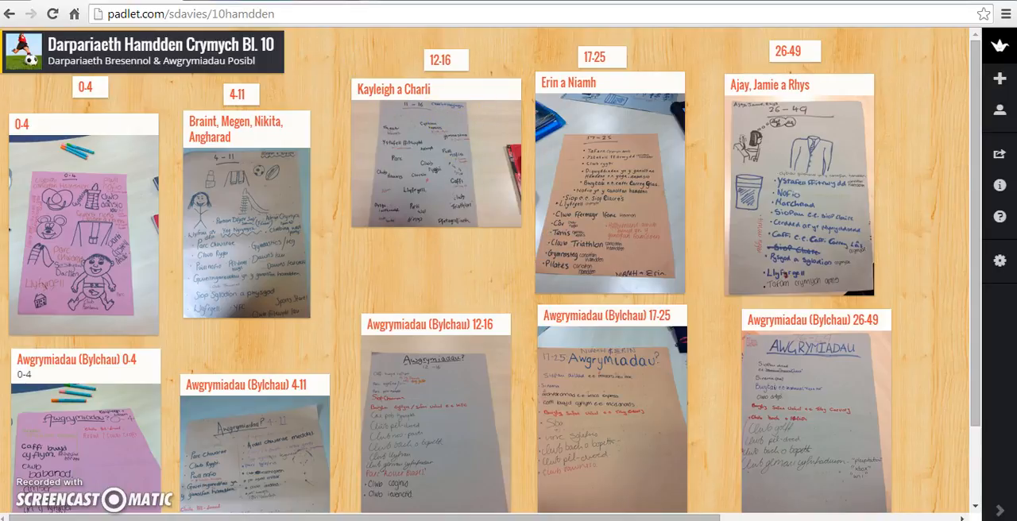
{"action": "left_click", "coordinate": [8, 15]}
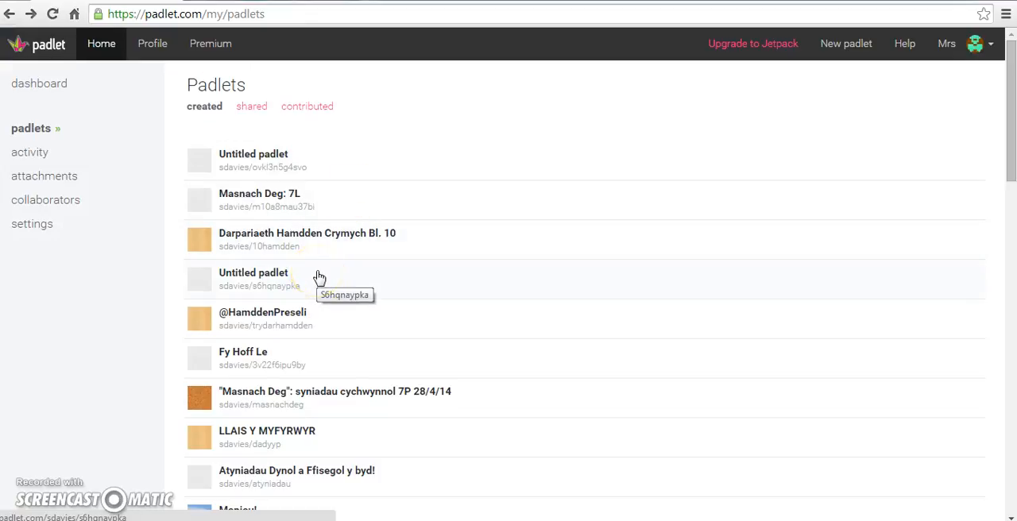
- Find and open the padlet Dadansoddiad o'r Farchnad:PEST, look over its posts, and return to the padlet list
{"action": "scroll", "coordinate": [318, 276], "scroll_direction": "down", "scroll_amount": 2}
{"action": "scroll", "coordinate": [445, 307], "scroll_direction": "down", "scroll_amount": 1}
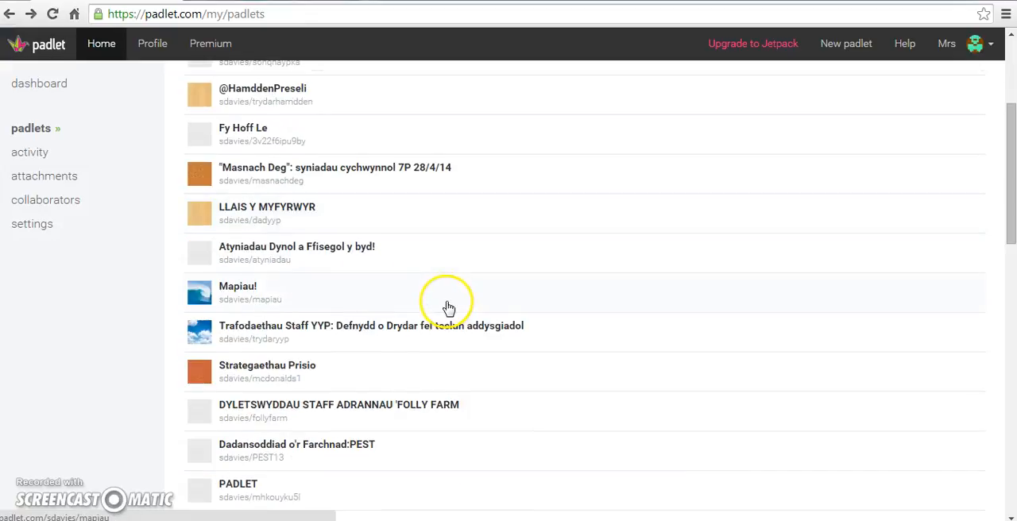
{"action": "scroll", "coordinate": [446, 308], "scroll_direction": "up", "scroll_amount": 3}
{"action": "scroll", "coordinate": [325, 305], "scroll_direction": "down", "scroll_amount": 3}
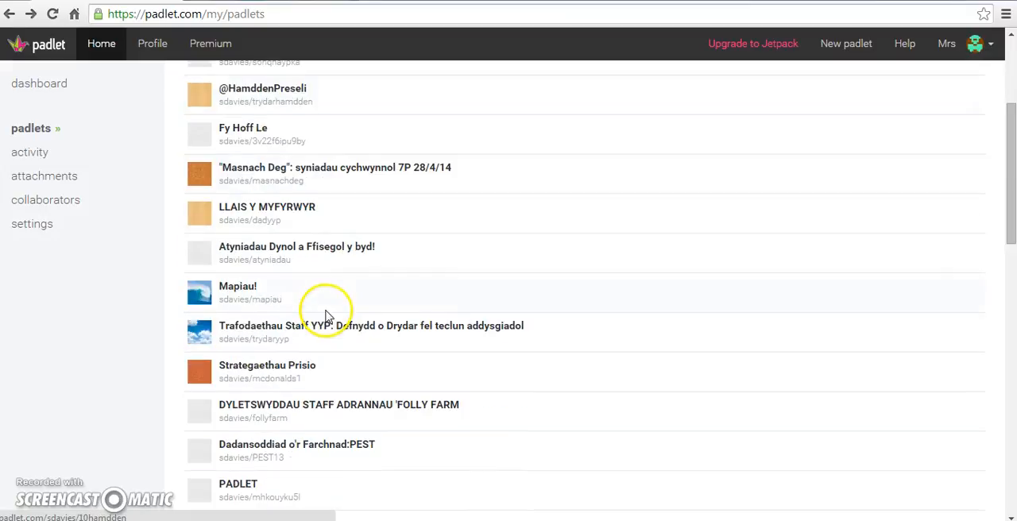
{"action": "left_click", "coordinate": [316, 446]}
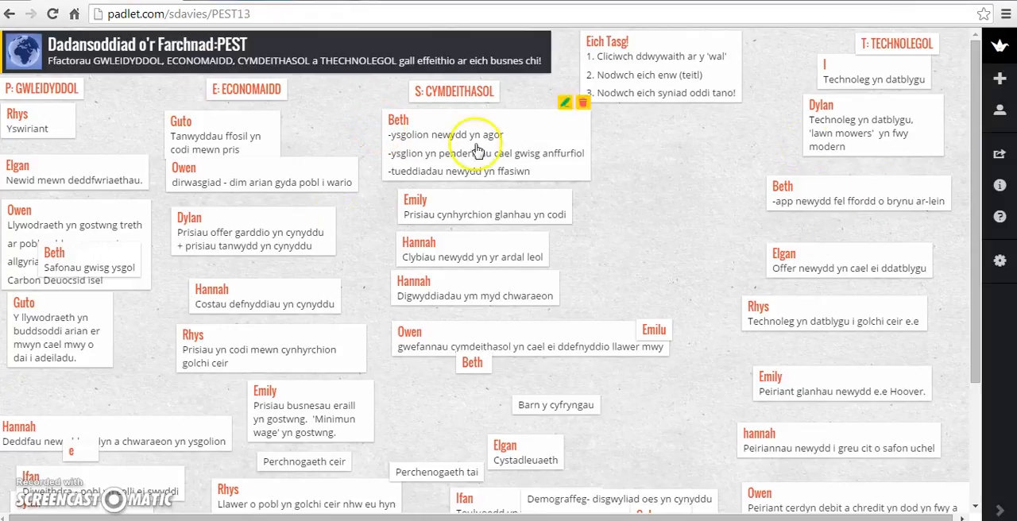
{"action": "scroll", "coordinate": [146, 410], "scroll_direction": "down", "scroll_amount": 3}
{"action": "scroll", "coordinate": [151, 410], "scroll_direction": "up", "scroll_amount": 2}
{"action": "scroll", "coordinate": [151, 410], "scroll_direction": "up", "scroll_amount": 1}
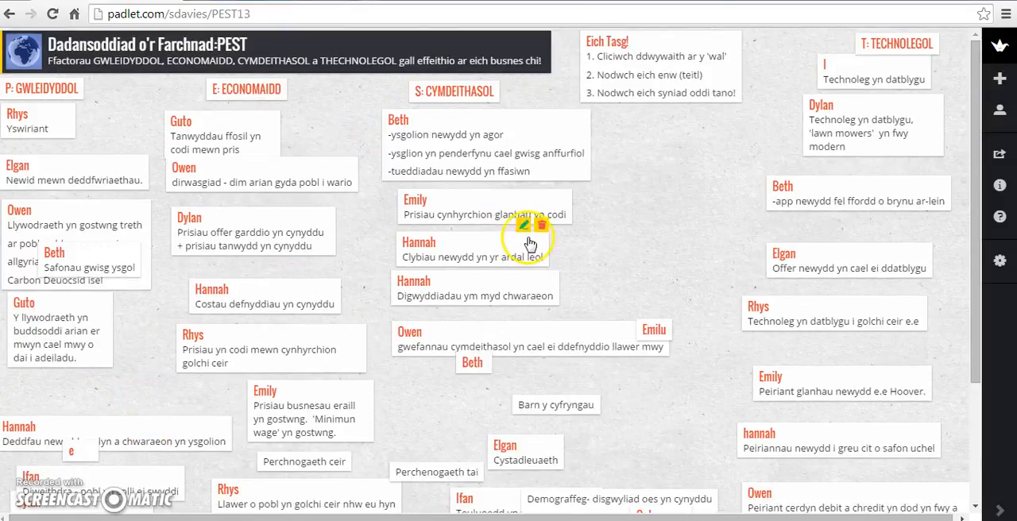
{"action": "left_click", "coordinate": [10, 13]}
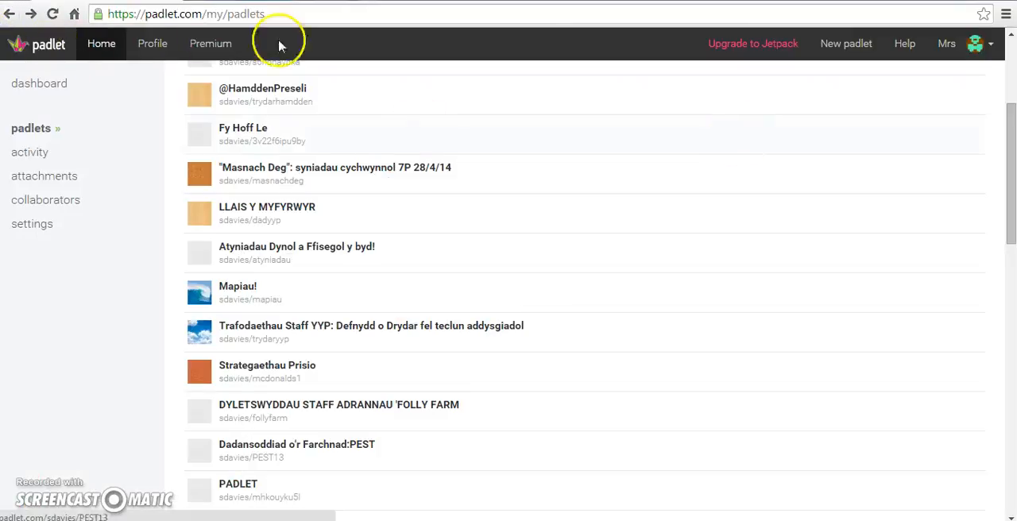
- Create a new padlet and choose the yellow checklist note as its portrait
{"action": "left_click", "coordinate": [848, 51]}
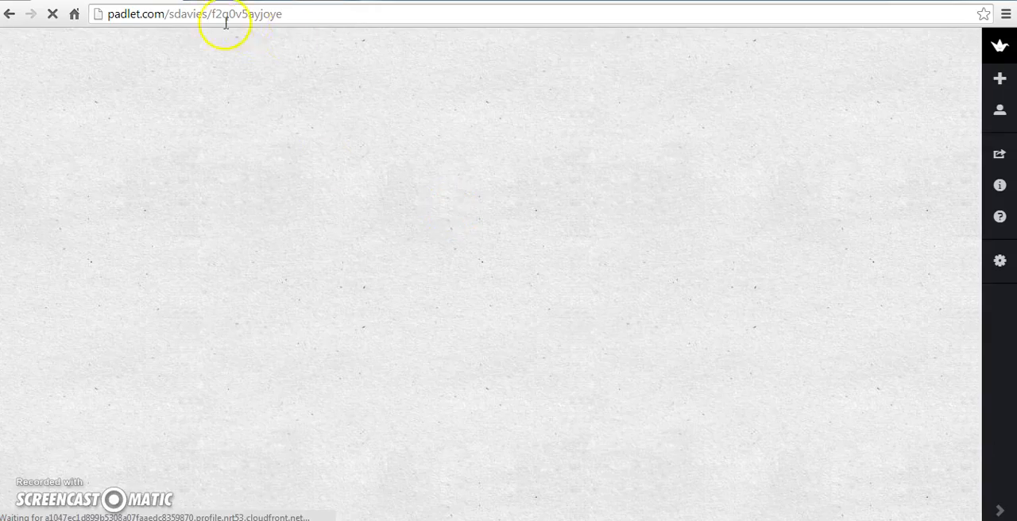
{"action": "left_click", "coordinate": [1000, 262]}
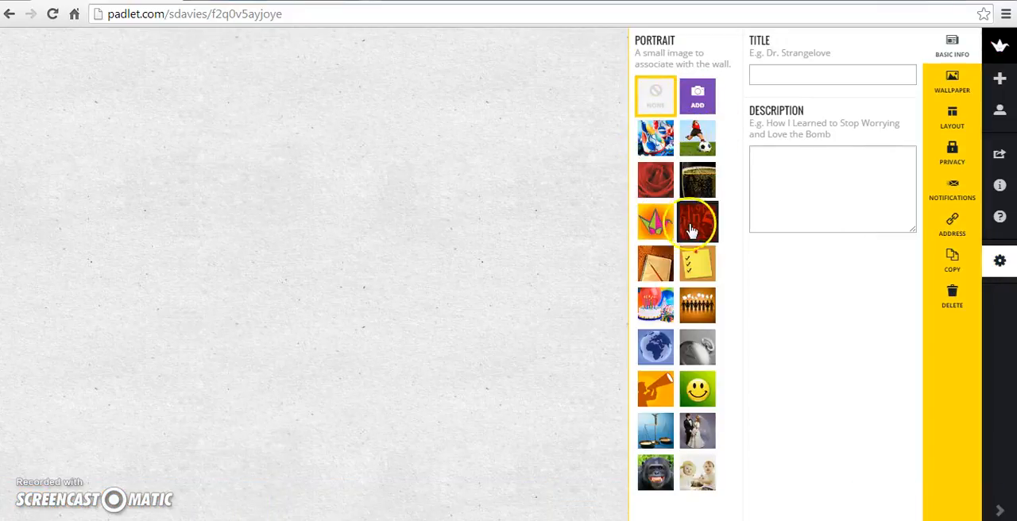
{"action": "left_click", "coordinate": [696, 266]}
- Set the new padlet's title to "Padlet 1!!" and its description to "Disgrifiad clir"
{"action": "left_click", "coordinate": [775, 76]}
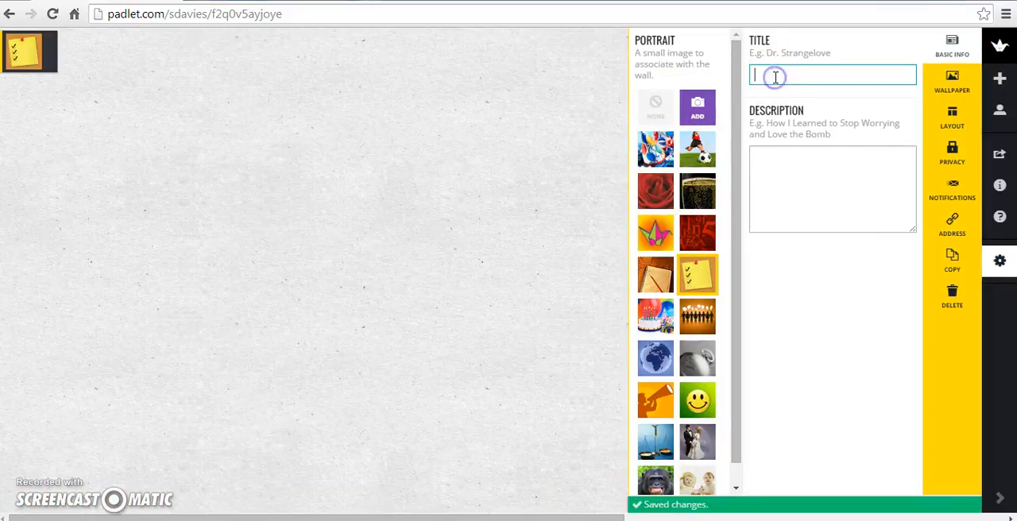
{"action": "type", "text": "Padlet 1!"}
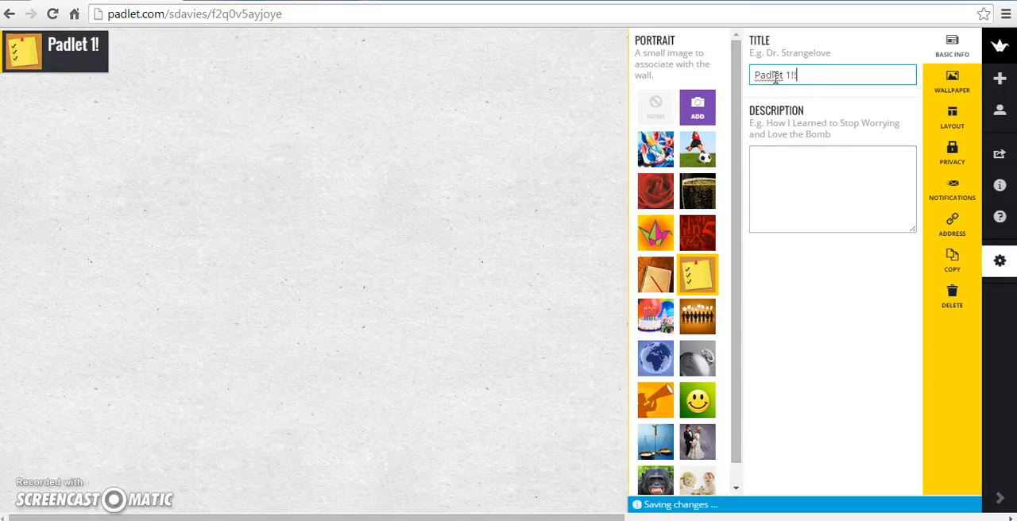
{"action": "left_click", "coordinate": [784, 174]}
{"action": "type", "text": "Disgrifiad clir"}
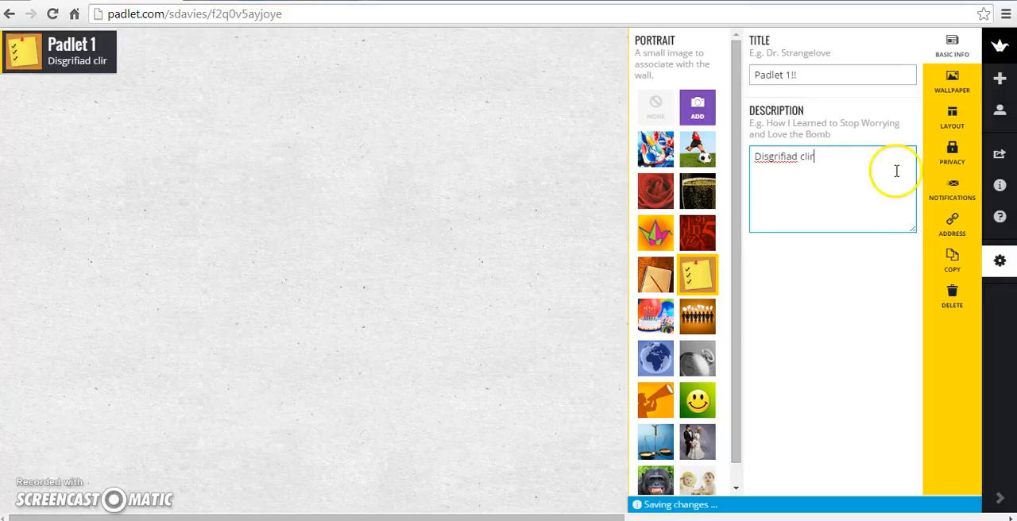
- Change the ending of the padlet's address to 10daear and set its wallpaper to Bluprint
{"action": "left_click", "coordinate": [949, 225]}
{"action": "left_click", "coordinate": [682, 200]}
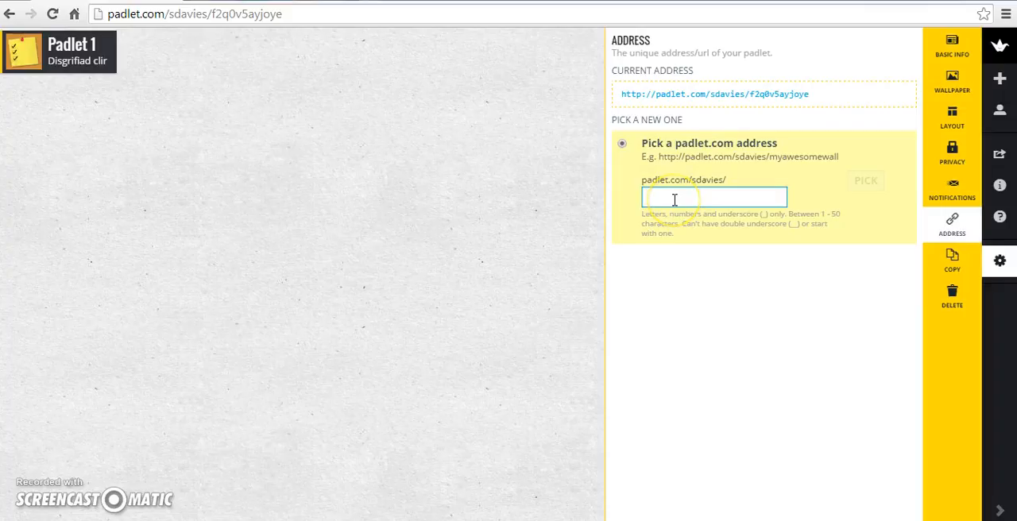
{"action": "type", "text": "10daear"}
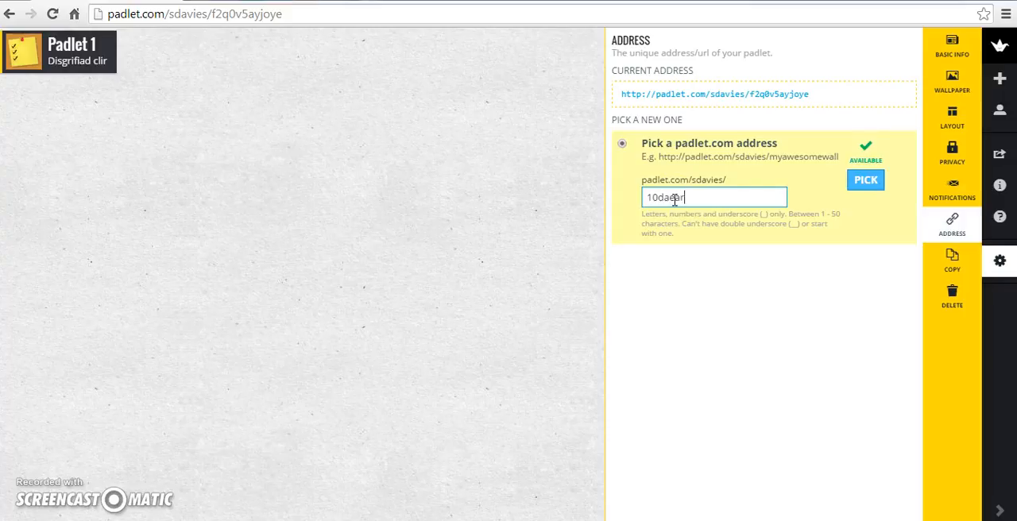
{"action": "left_click", "coordinate": [865, 180]}
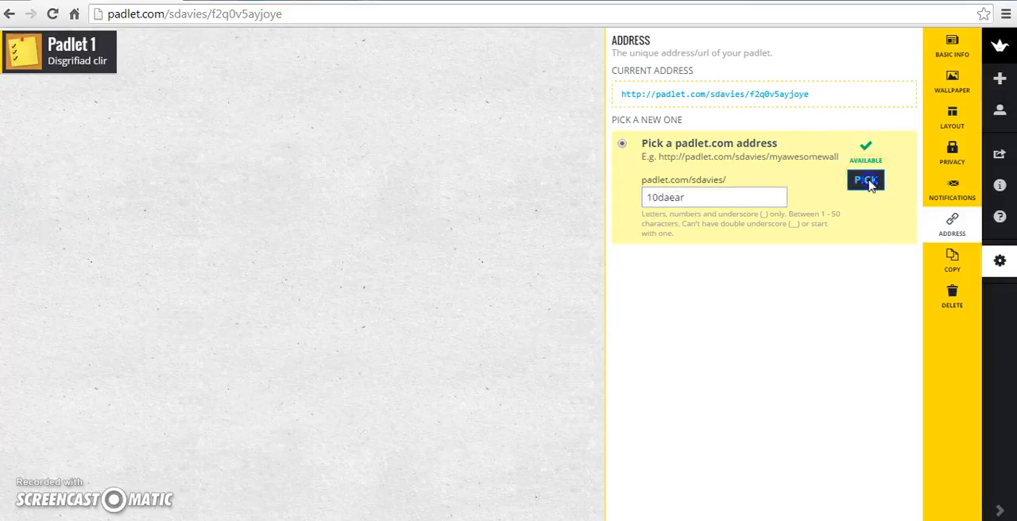
{"action": "left_click", "coordinate": [954, 79]}
{"action": "left_click", "coordinate": [863, 261]}
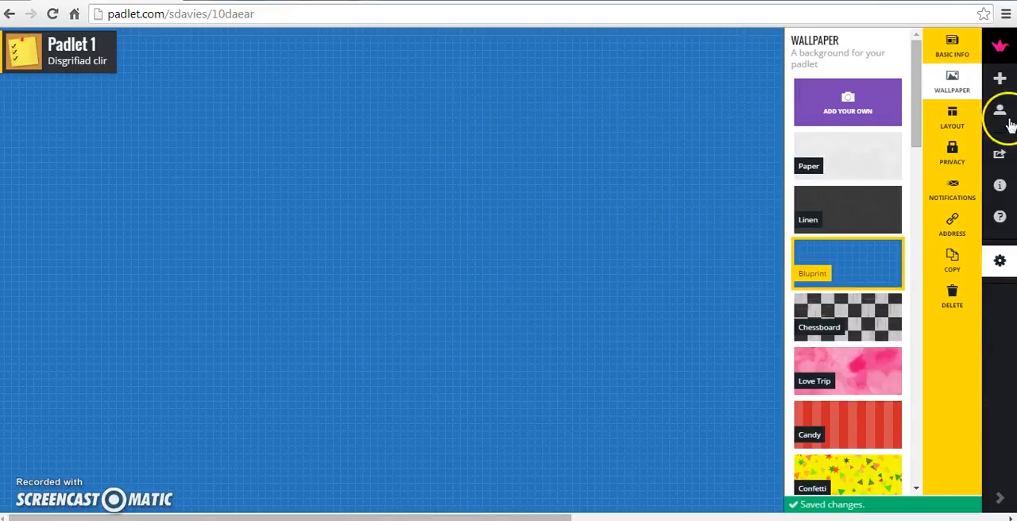
- Show the padlet's QR code in the sharing options and place the AirServer window so it does not cover the code
{"action": "left_click", "coordinate": [999, 154]}
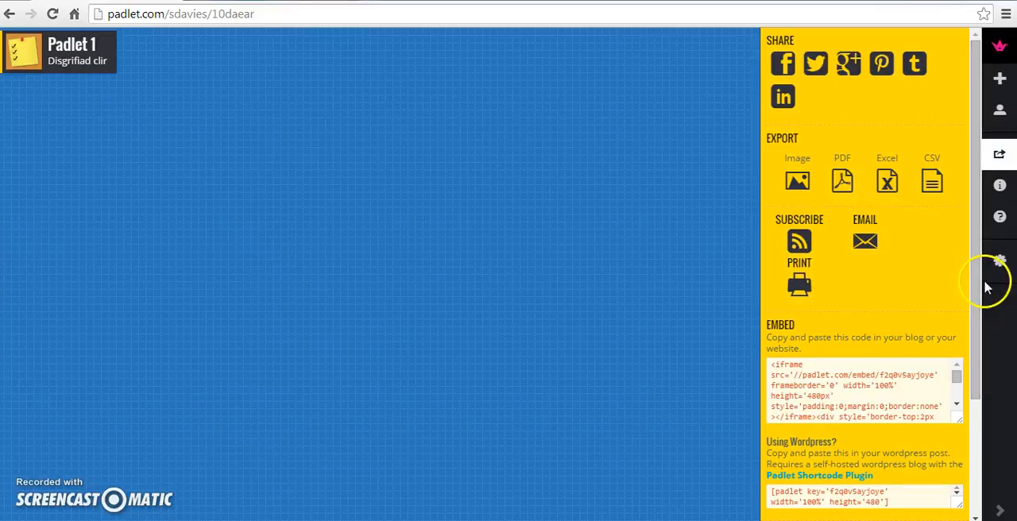
{"action": "scroll", "coordinate": [972, 345], "scroll_direction": "down", "scroll_amount": 2}
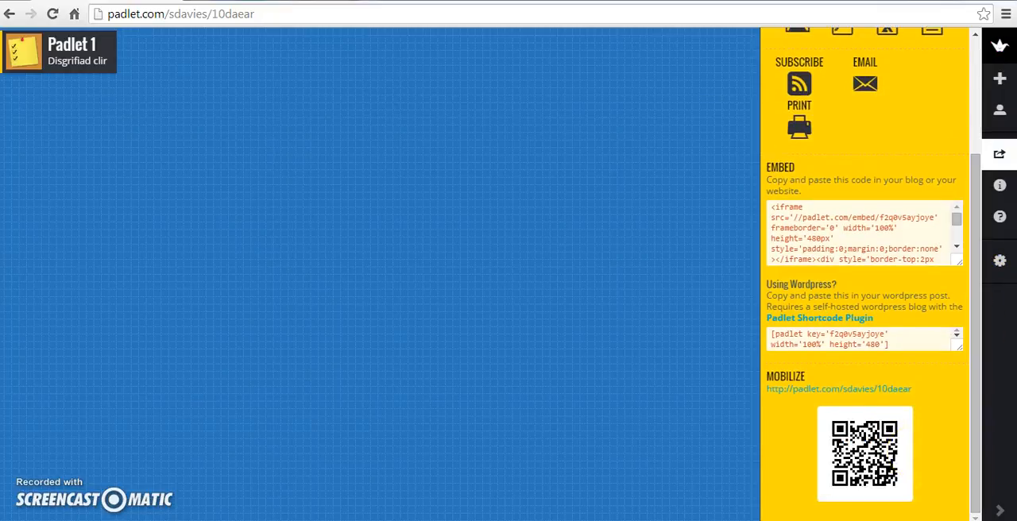
{"action": "key", "text": "alt+Tab"}
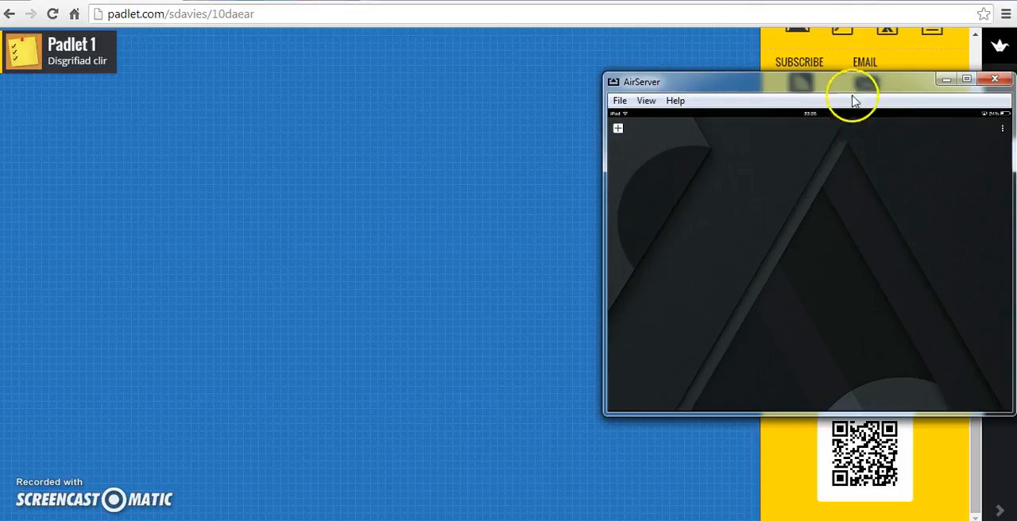
{"action": "left_click_drag", "start_coordinate": [811, 85], "coordinate": [783, 48]}
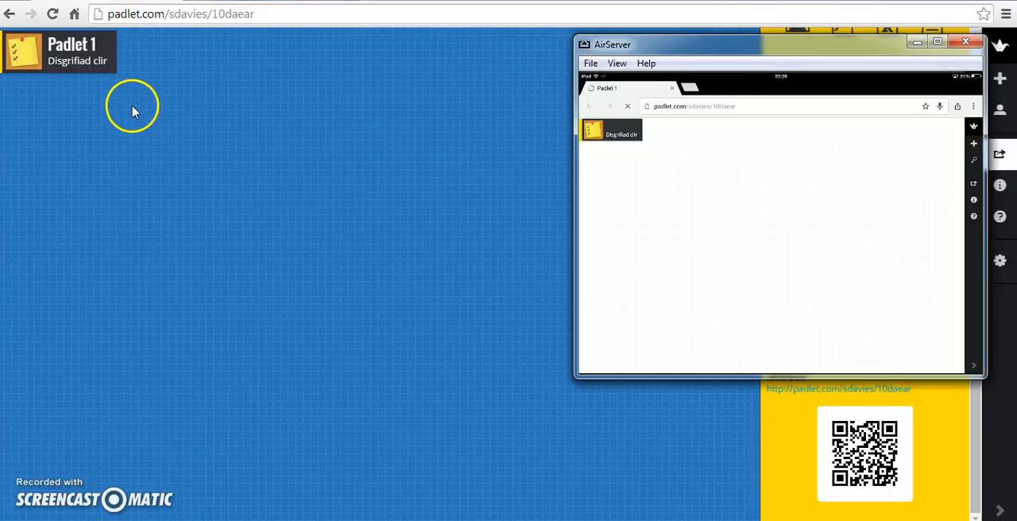
- Add a post titled "CWESTIWN 1" beneath the padlet's title and attach a BBC website link to it
{"action": "double_click", "coordinate": [91, 104]}
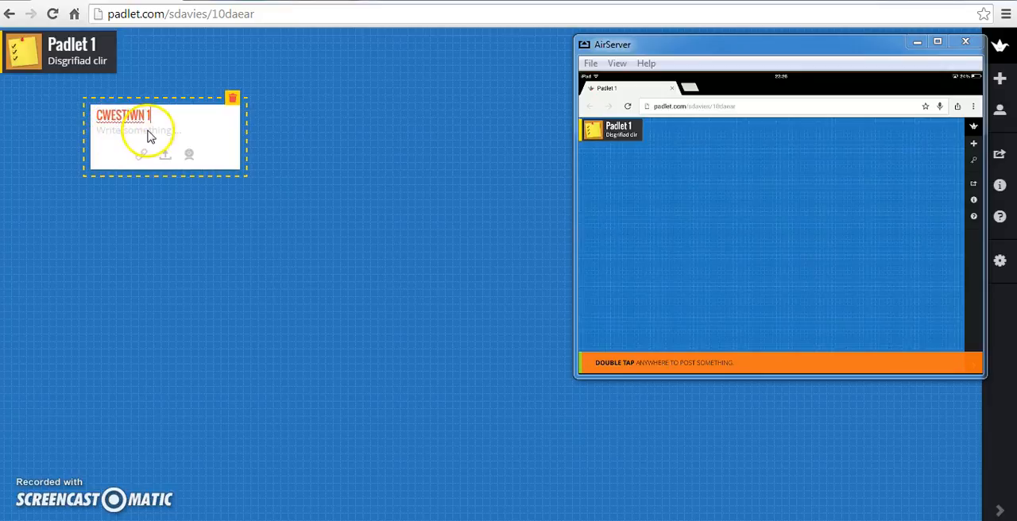
{"action": "left_click", "coordinate": [141, 155]}
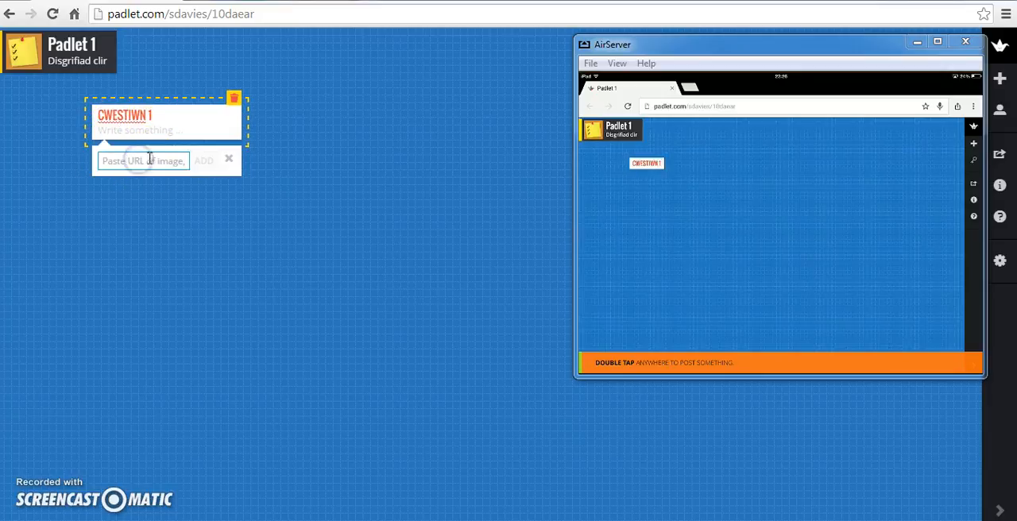
{"action": "type", "text": "www.bbc.co.uk"}
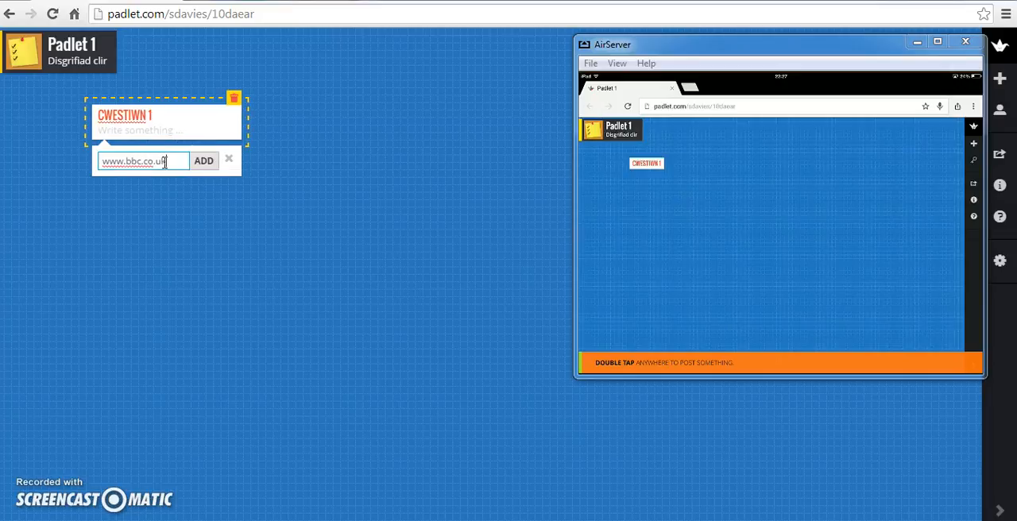
{"action": "key", "text": "Return"}
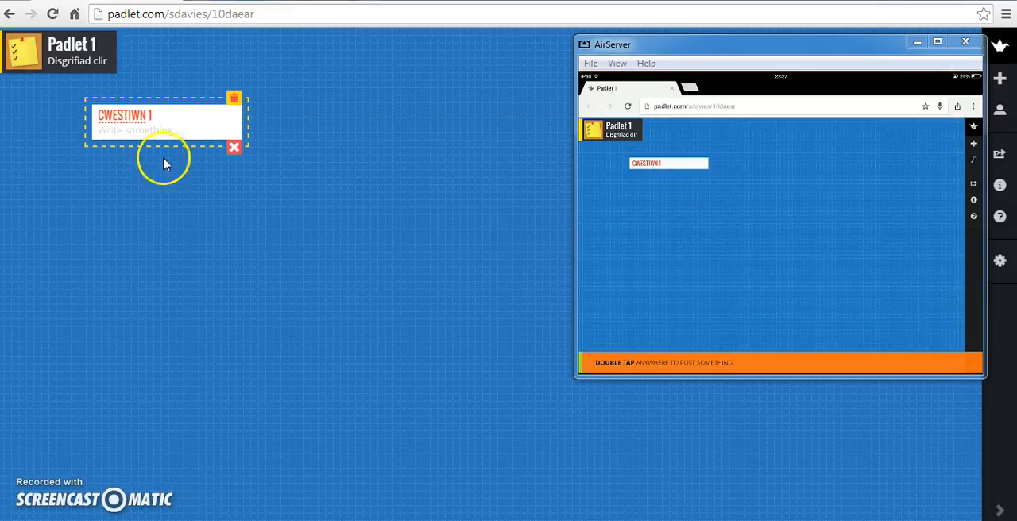
{"action": "left_click", "coordinate": [166, 129]}
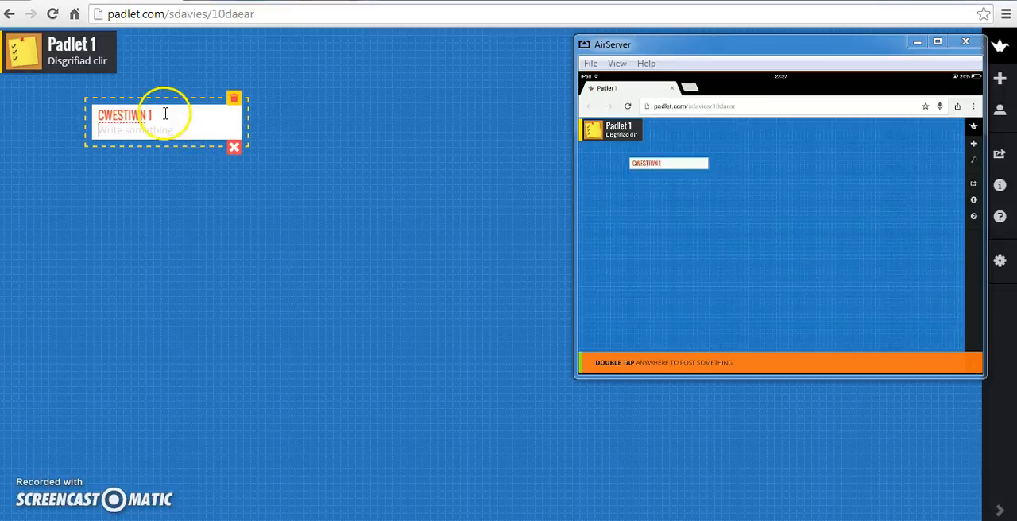
{"action": "left_click", "coordinate": [272, 143]}
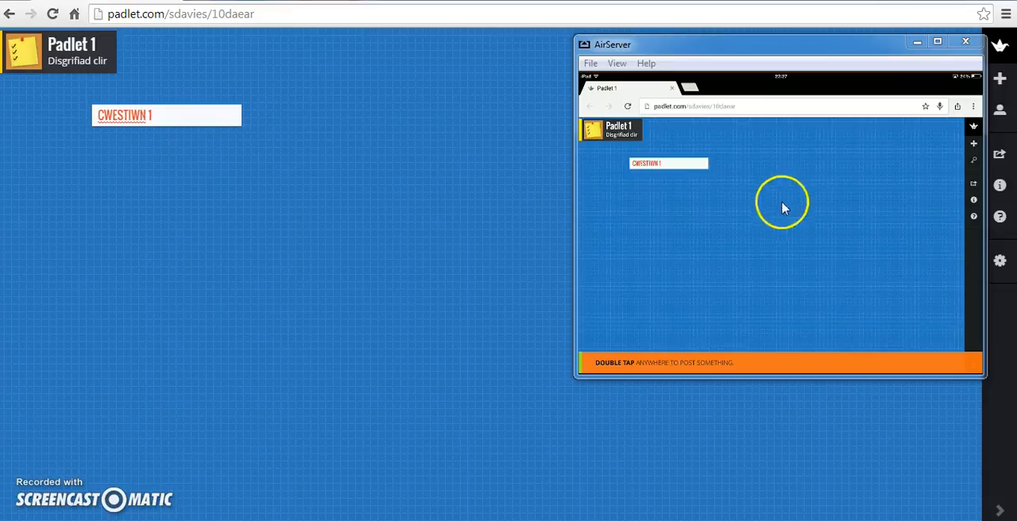
{"action": "left_click", "coordinate": [163, 117]}
{"action": "left_click", "coordinate": [218, 104]}
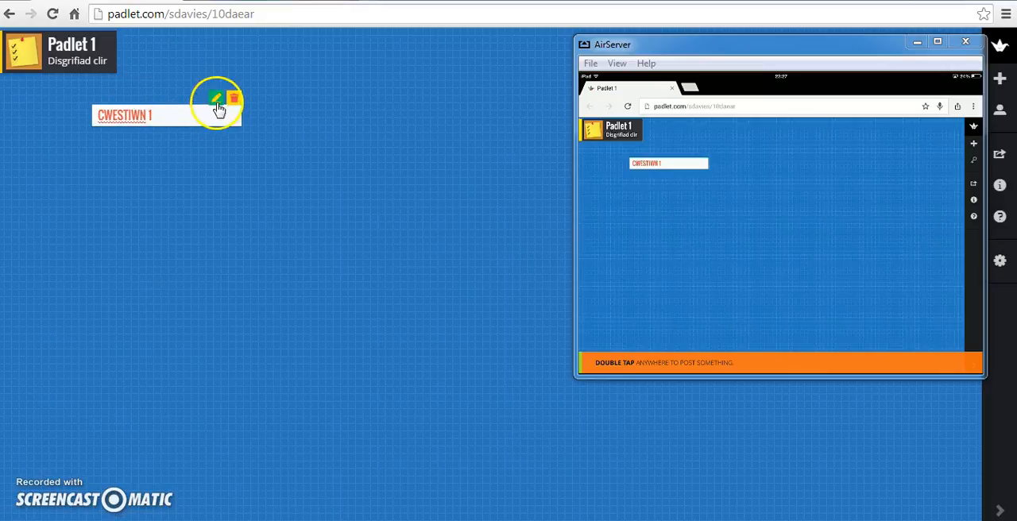
{"action": "left_click", "coordinate": [178, 118]}
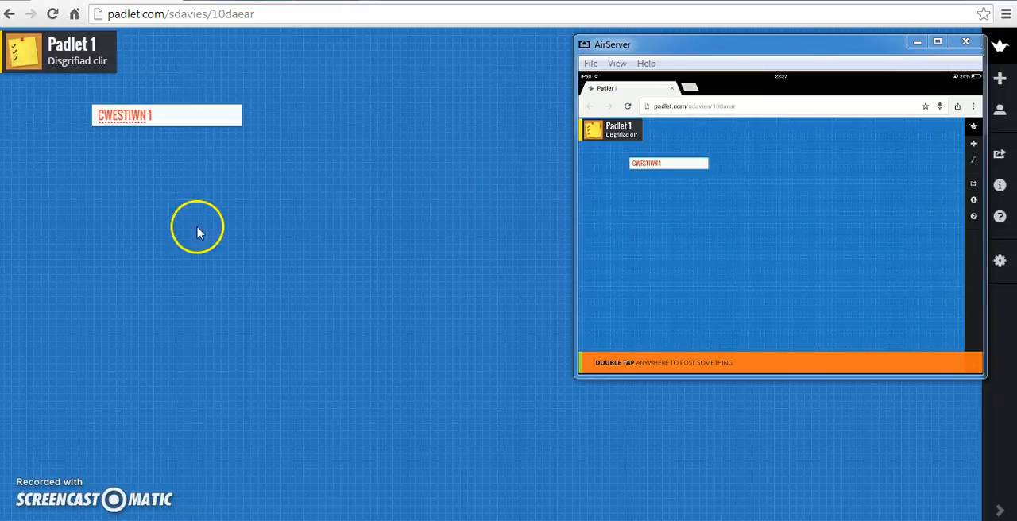
{"action": "double_click", "coordinate": [156, 175]}
{"action": "left_click", "coordinate": [199, 203]}
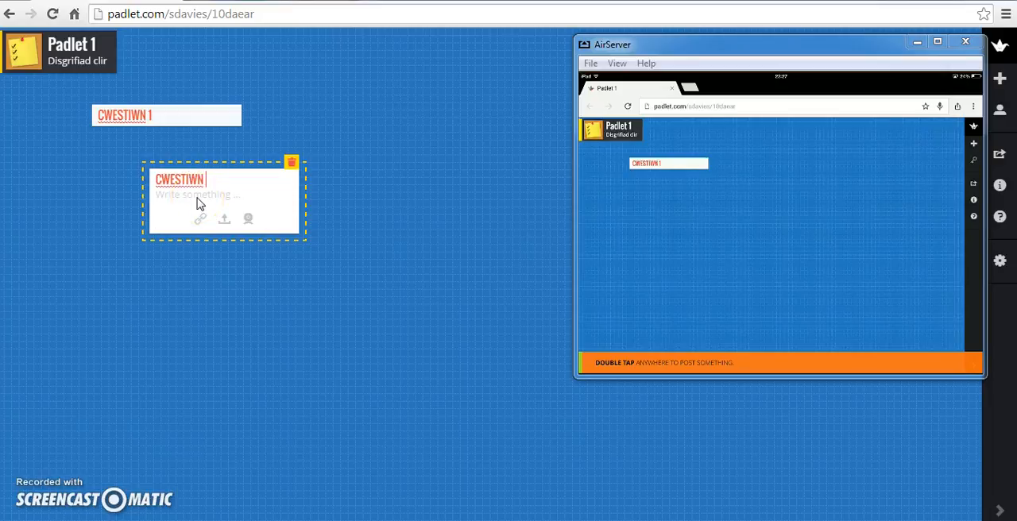
{"action": "left_click", "coordinate": [201, 219]}
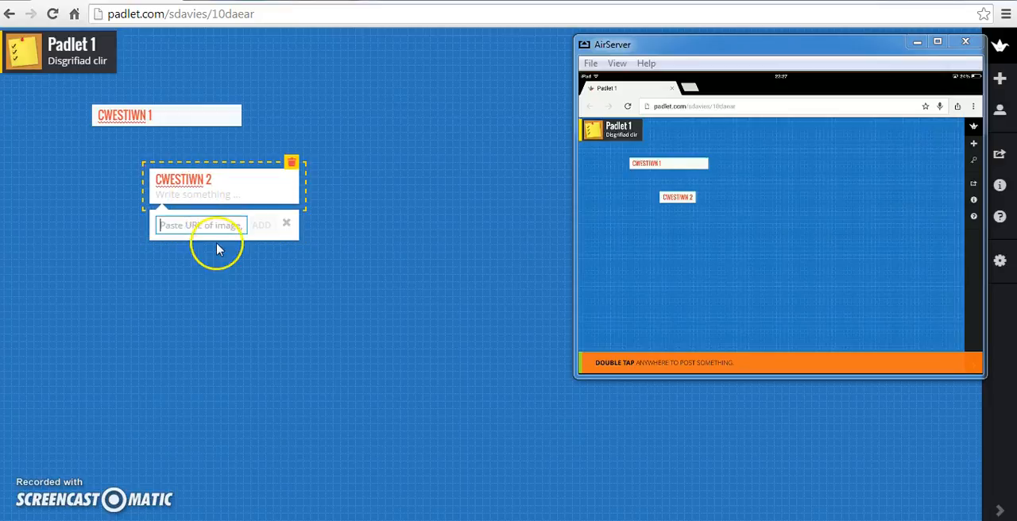
{"action": "type", "text": ".bbc.co.uk"}
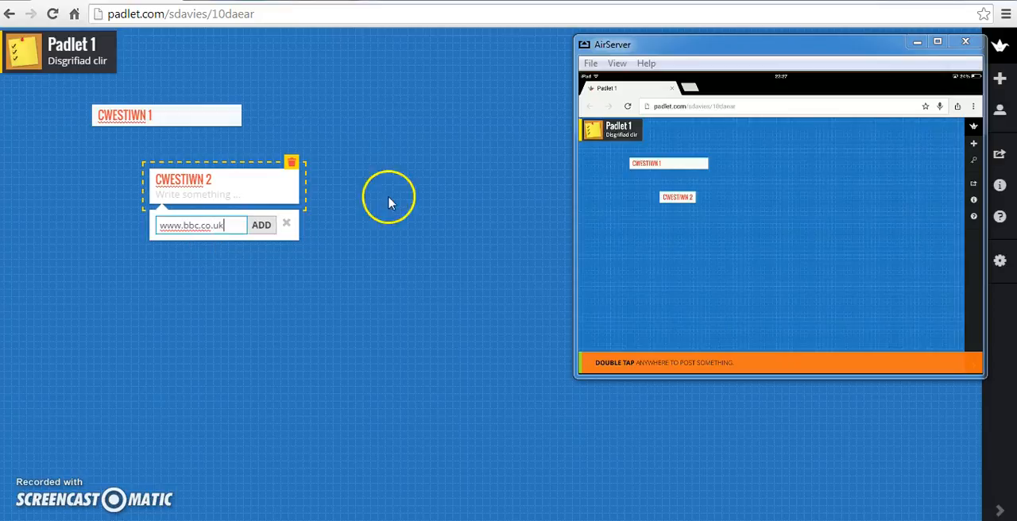
{"action": "left_click", "coordinate": [258, 226]}
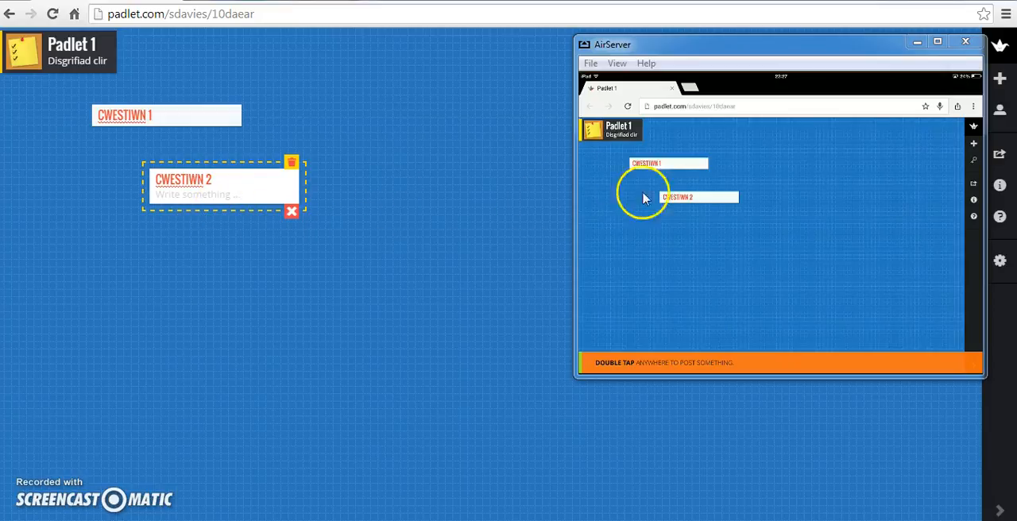
{"action": "left_click", "coordinate": [235, 185]}
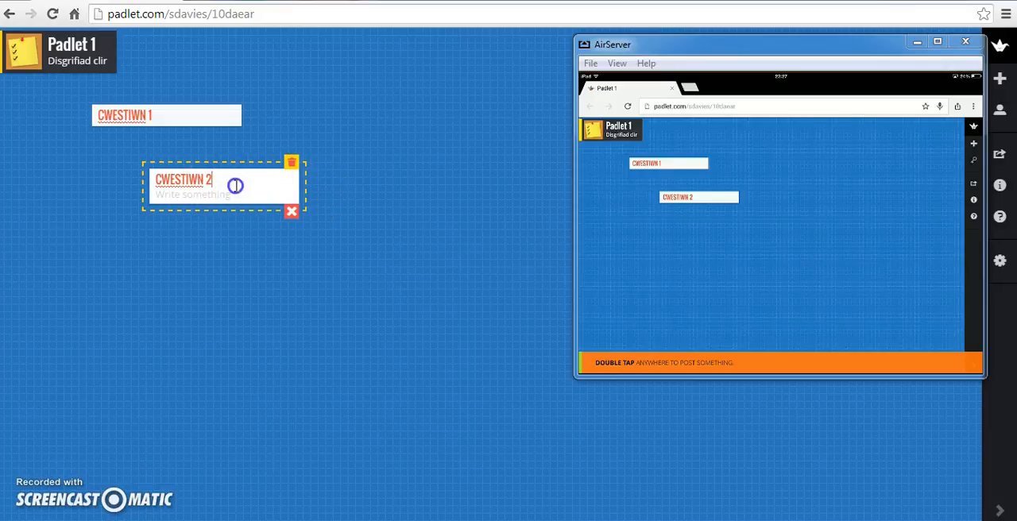
{"action": "left_click", "coordinate": [386, 231]}
{"action": "left_click_drag", "start_coordinate": [215, 177], "coordinate": [157, 166]}
- Add a post titled "30 Hands" beneath CWESTIWN 2 and upload the image "30 hands da" from Dropbox's Delweddau/apps folder to it
{"action": "double_click", "coordinate": [132, 224]}
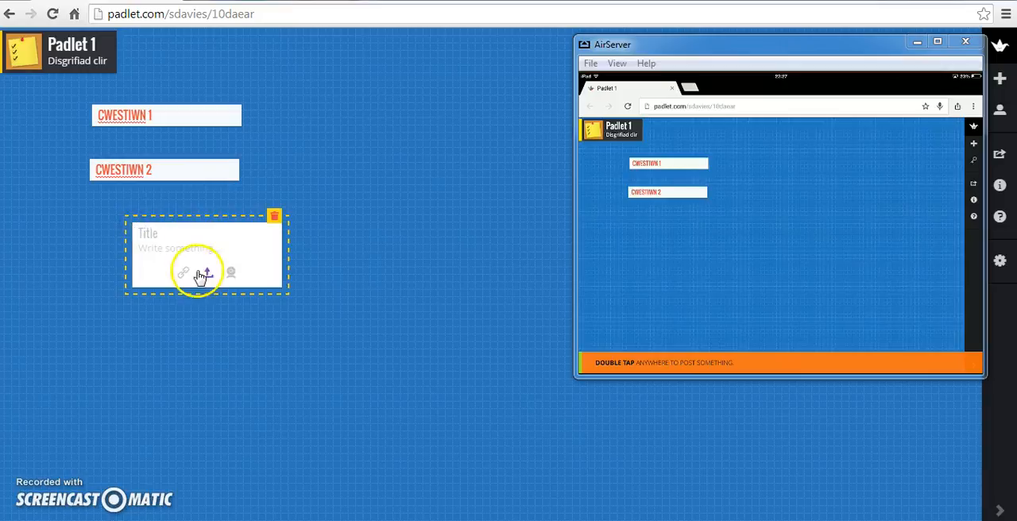
{"action": "left_click", "coordinate": [206, 273]}
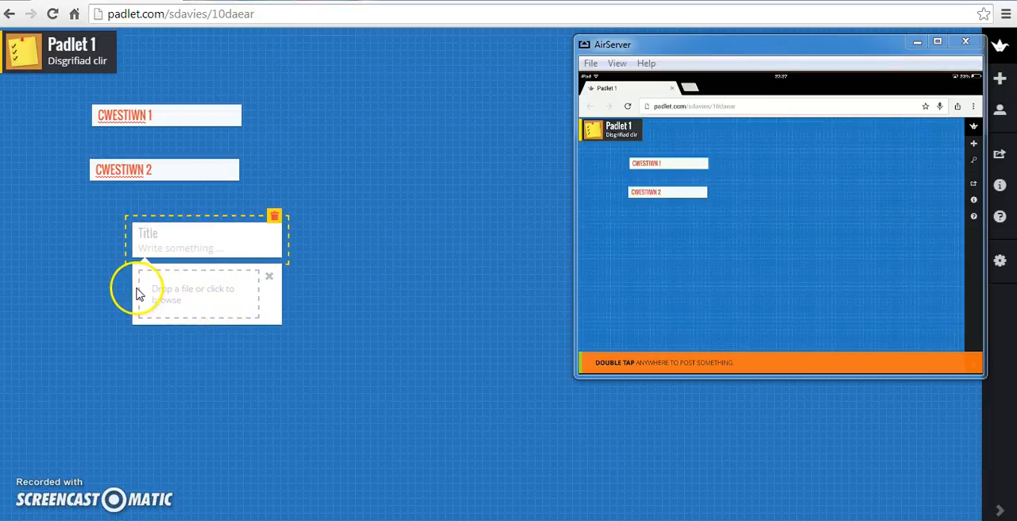
{"action": "left_click", "coordinate": [196, 304]}
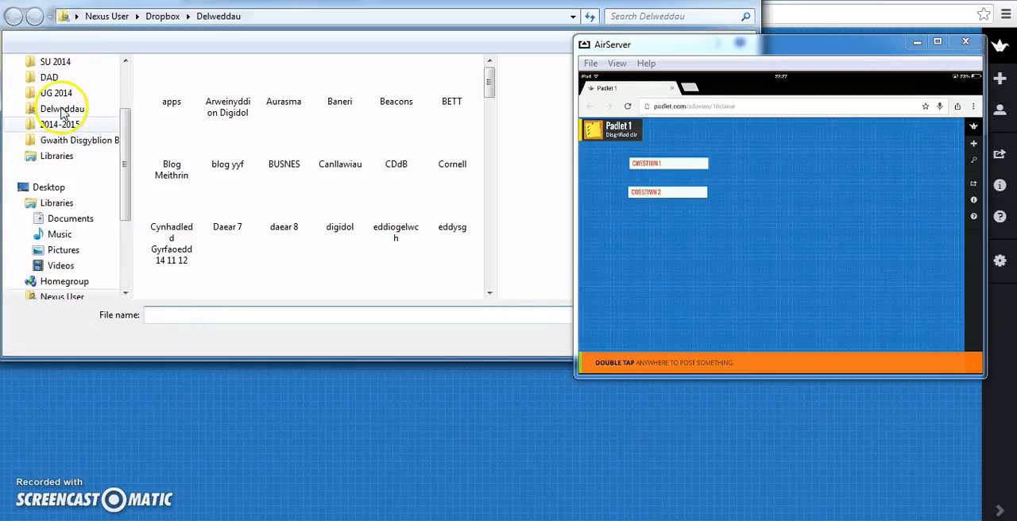
{"action": "left_click", "coordinate": [64, 111]}
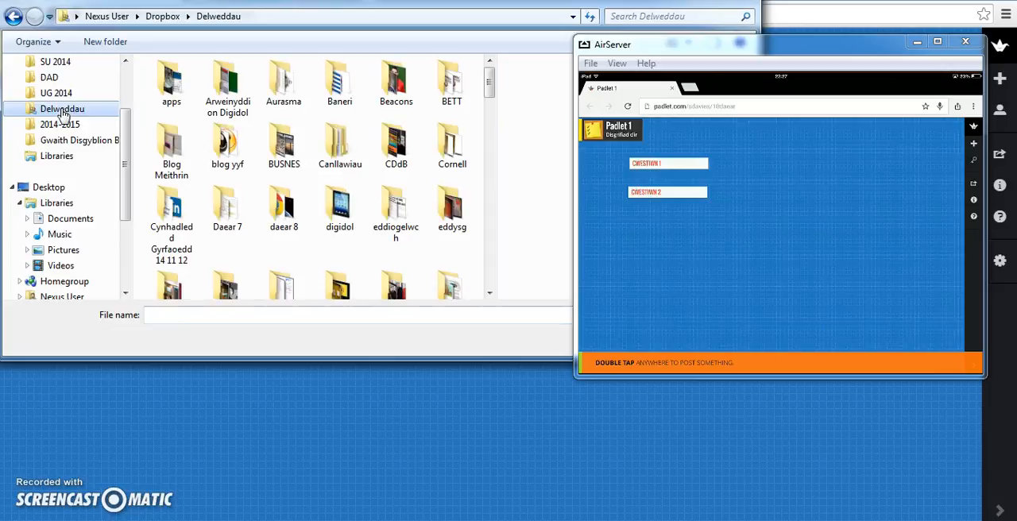
{"action": "scroll", "coordinate": [122, 140], "scroll_direction": "up", "scroll_amount": 2}
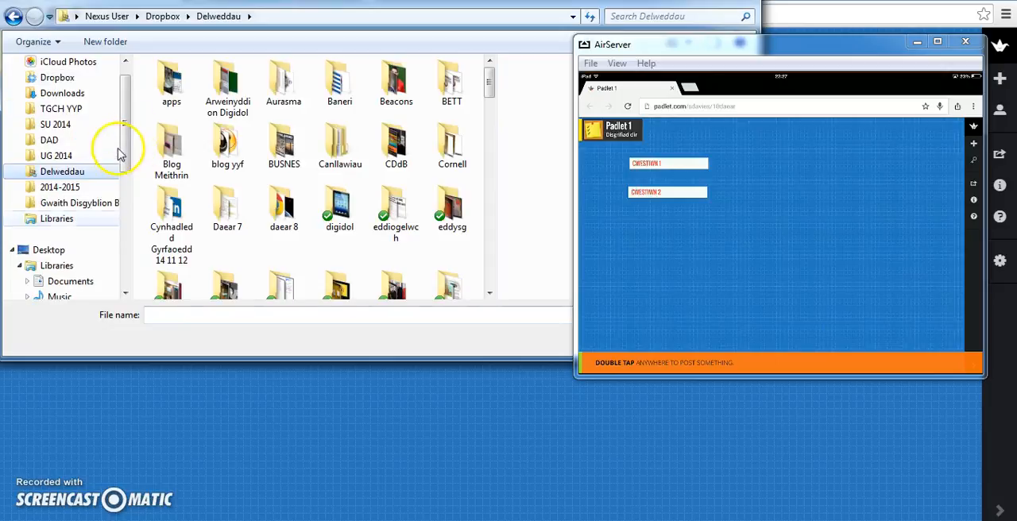
{"action": "left_click", "coordinate": [176, 89]}
{"action": "double_click", "coordinate": [177, 89]}
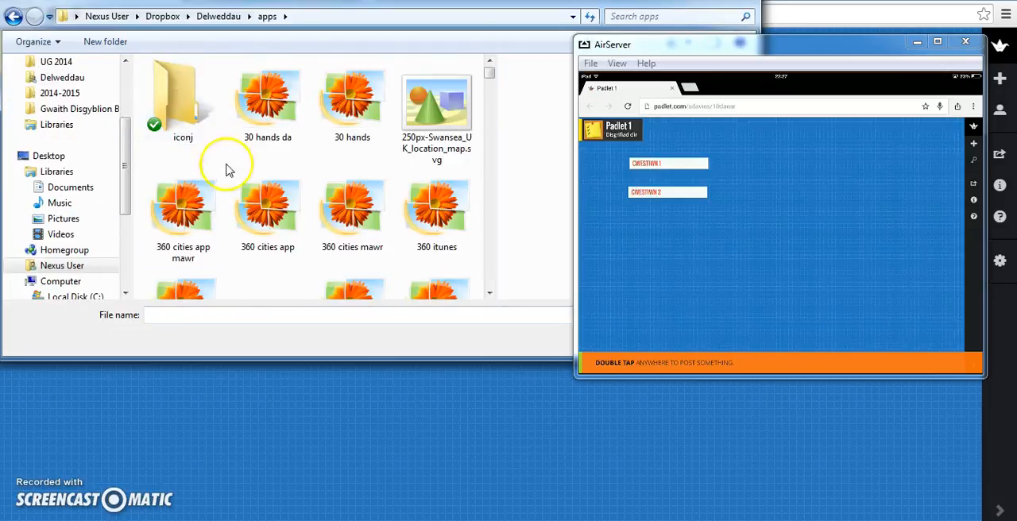
{"action": "left_click", "coordinate": [268, 112]}
{"action": "double_click", "coordinate": [268, 111]}
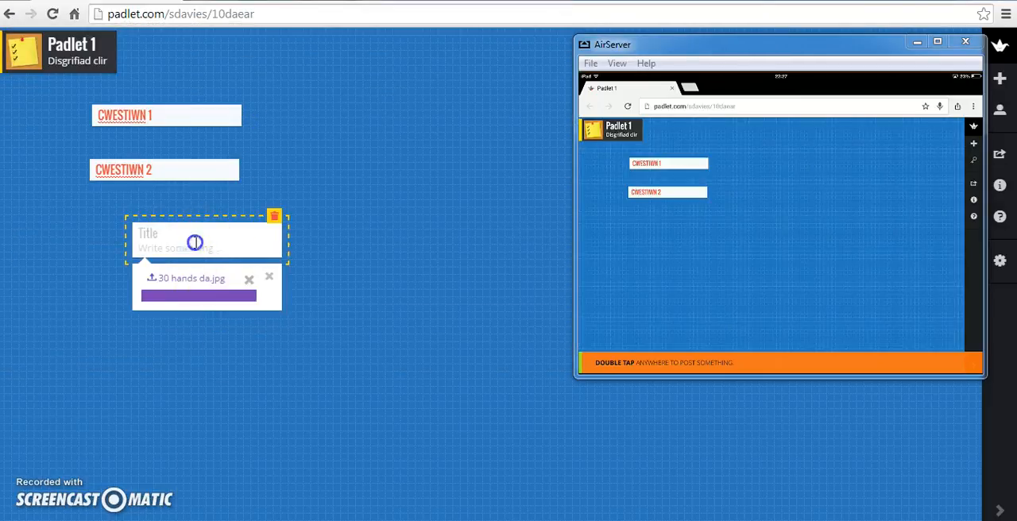
{"action": "type", "text": "30 Hands"}
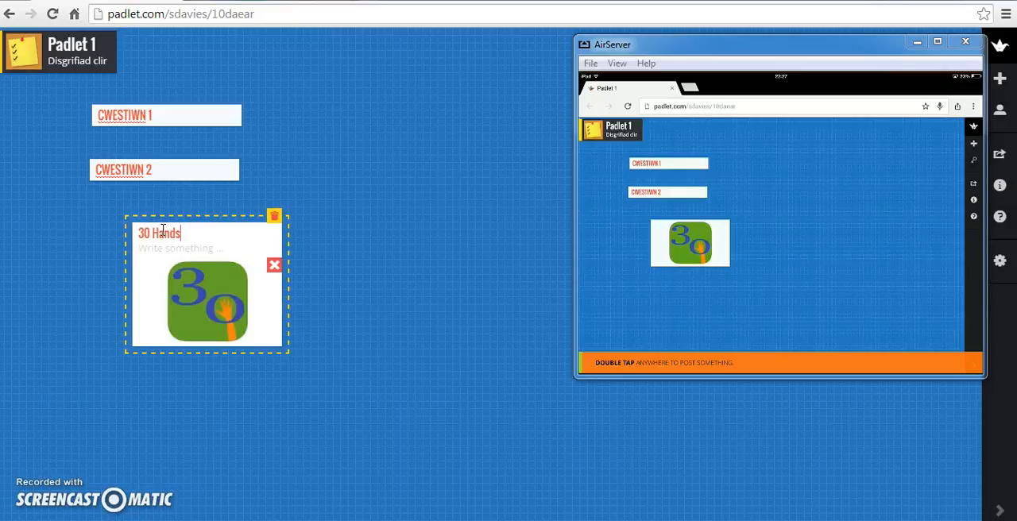
{"action": "left_click", "coordinate": [454, 307]}
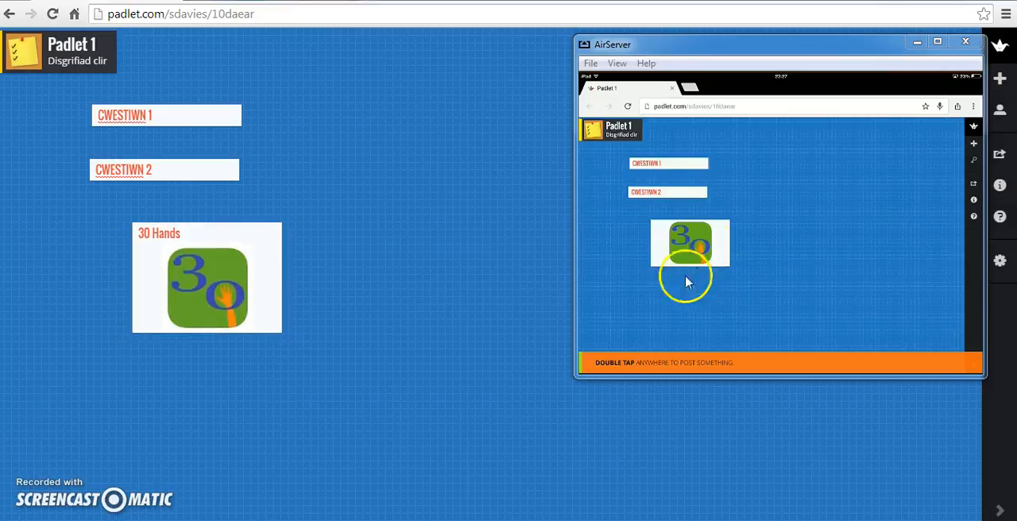
- Add a post titled "PDF" beside 30 Hands and upload 6-8-unit3-cyberbullyingcrossingtheline from Dropbox's ABCH DIGIDOL folder
{"action": "double_click", "coordinate": [329, 188]}
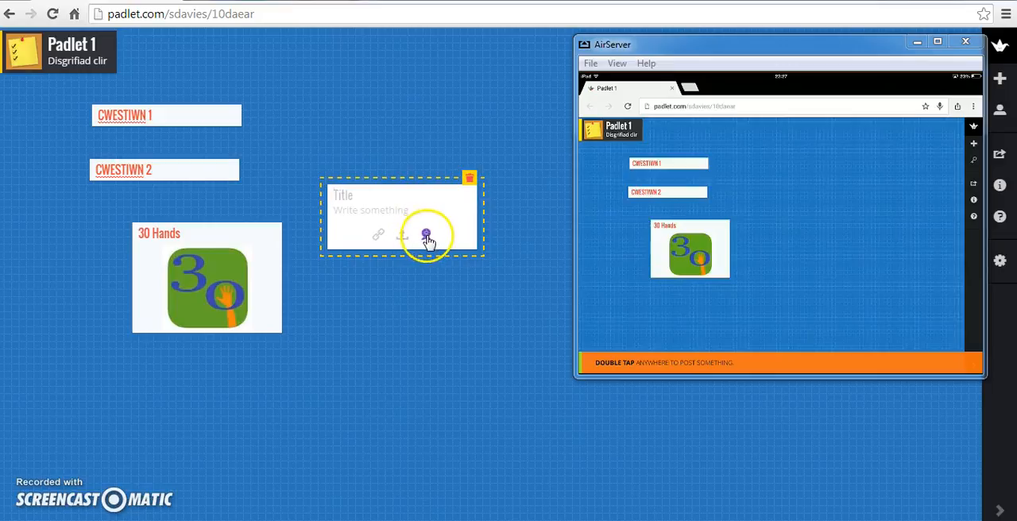
{"action": "left_click", "coordinate": [403, 239]}
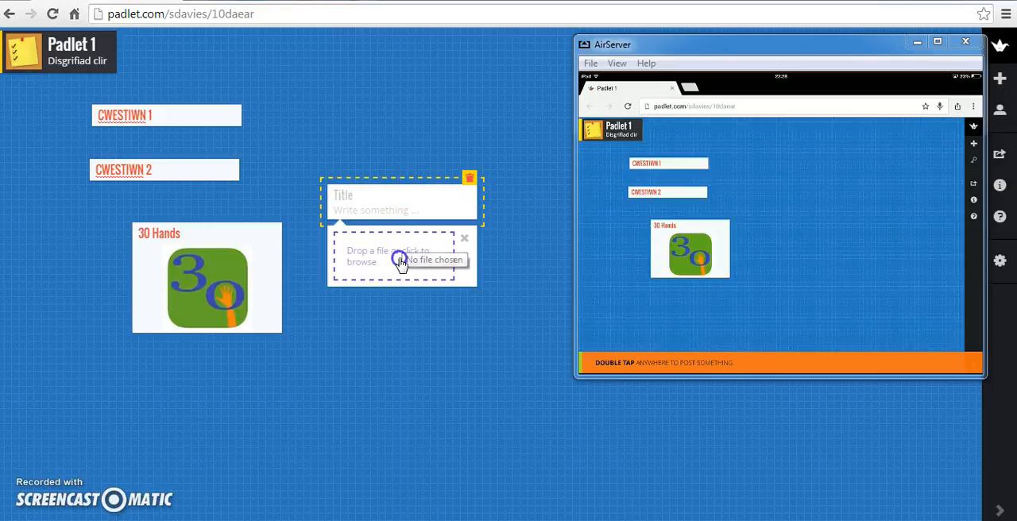
{"action": "left_click", "coordinate": [391, 255]}
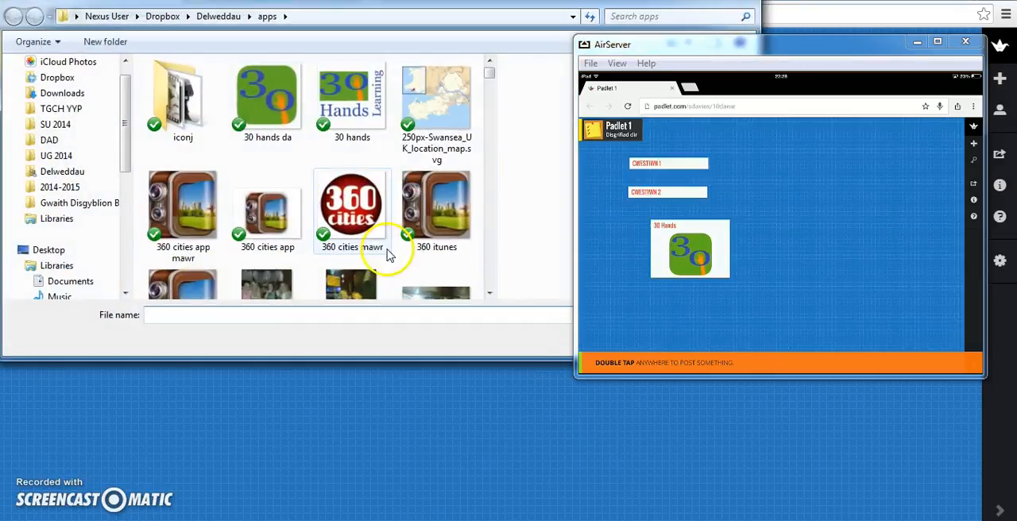
{"action": "left_click", "coordinate": [52, 83]}
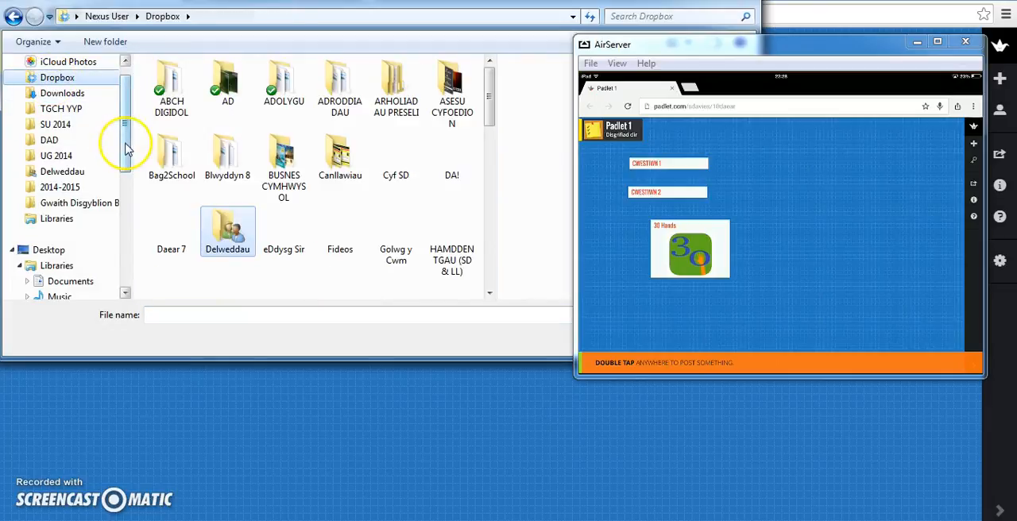
{"action": "double_click", "coordinate": [171, 87]}
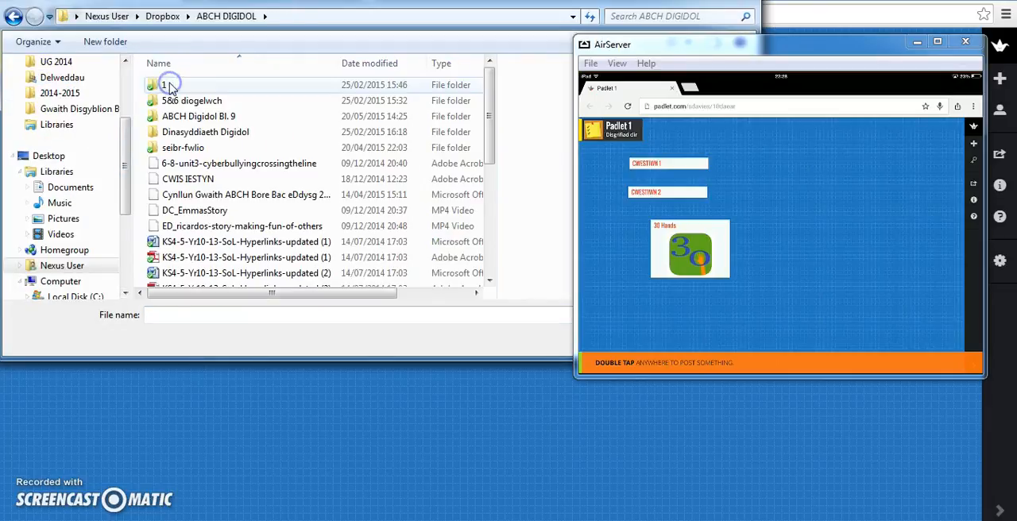
{"action": "left_click", "coordinate": [208, 164]}
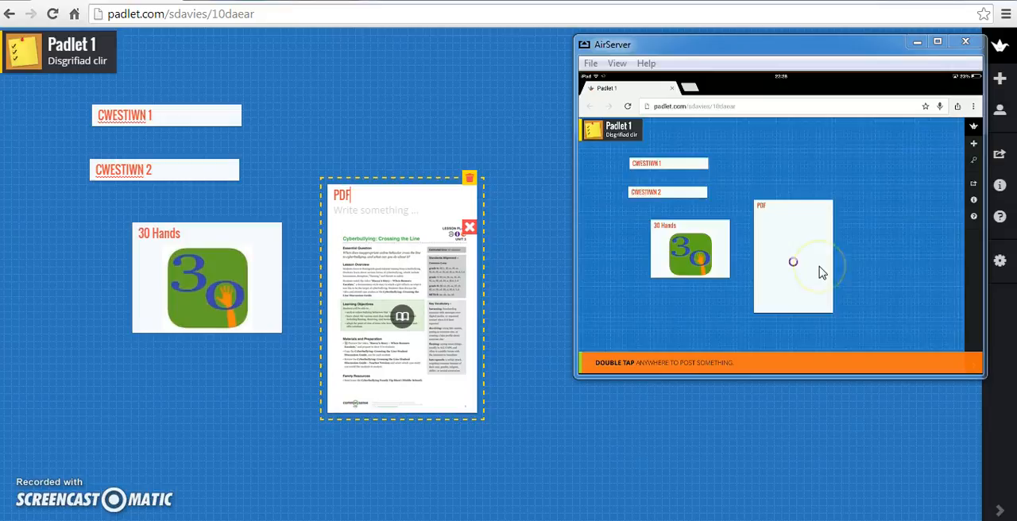
{"action": "left_click", "coordinate": [899, 257]}
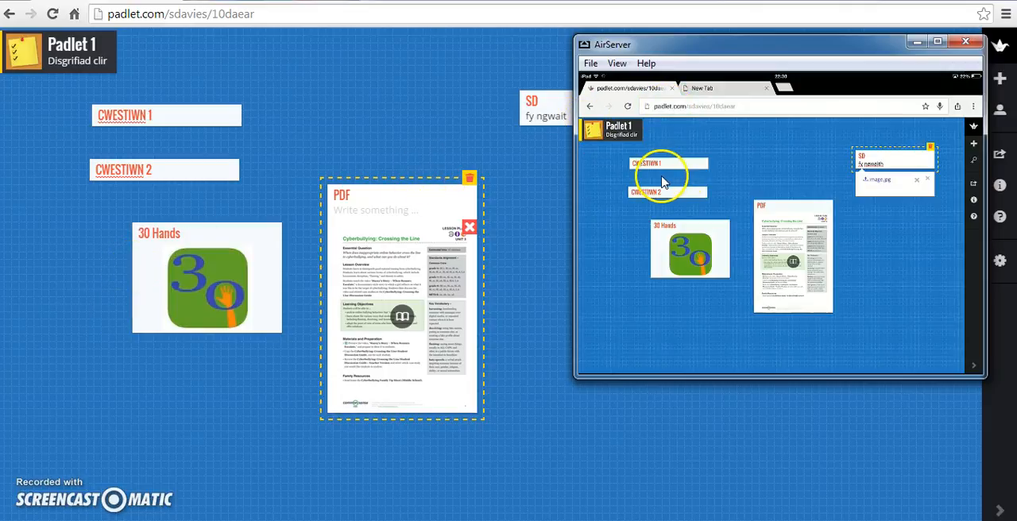
- Move the AirServer window clear of the post added from the iPad, view its puzzle photo enlarged, and close the view
{"action": "left_click_drag", "start_coordinate": [261, 12], "coordinate": [115, 7]}
{"action": "left_click", "coordinate": [279, 15]}
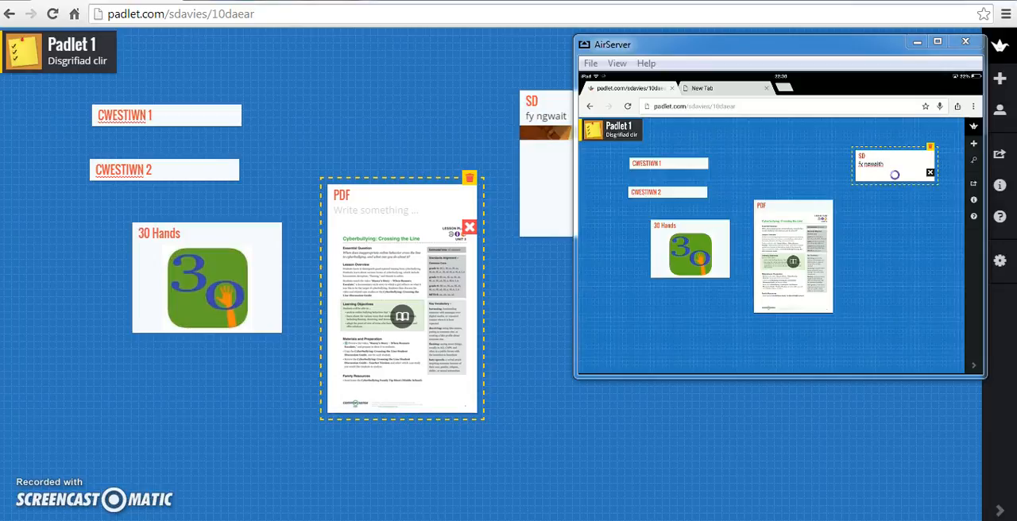
{"action": "left_click_drag", "start_coordinate": [733, 42], "coordinate": [572, 172]}
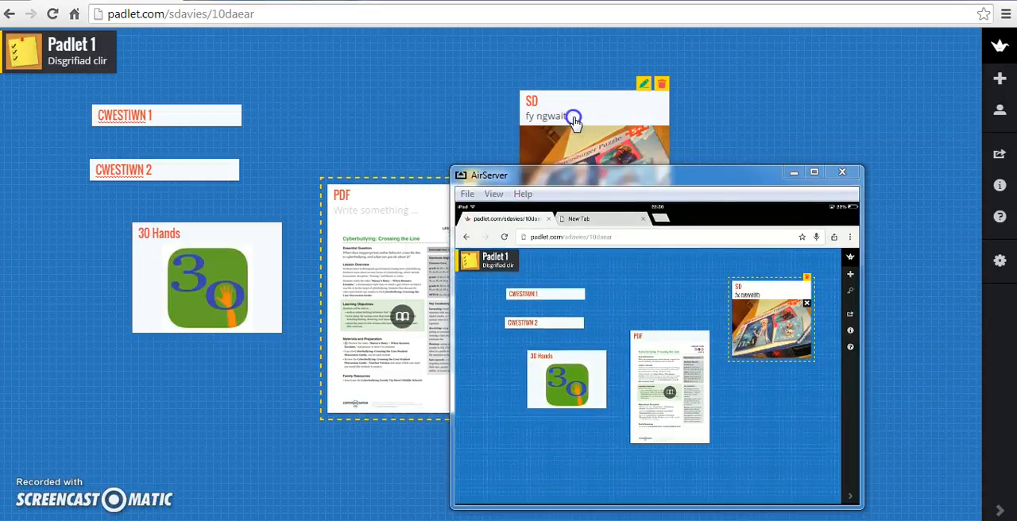
{"action": "left_click", "coordinate": [642, 94]}
{"action": "left_click", "coordinate": [927, 40]}
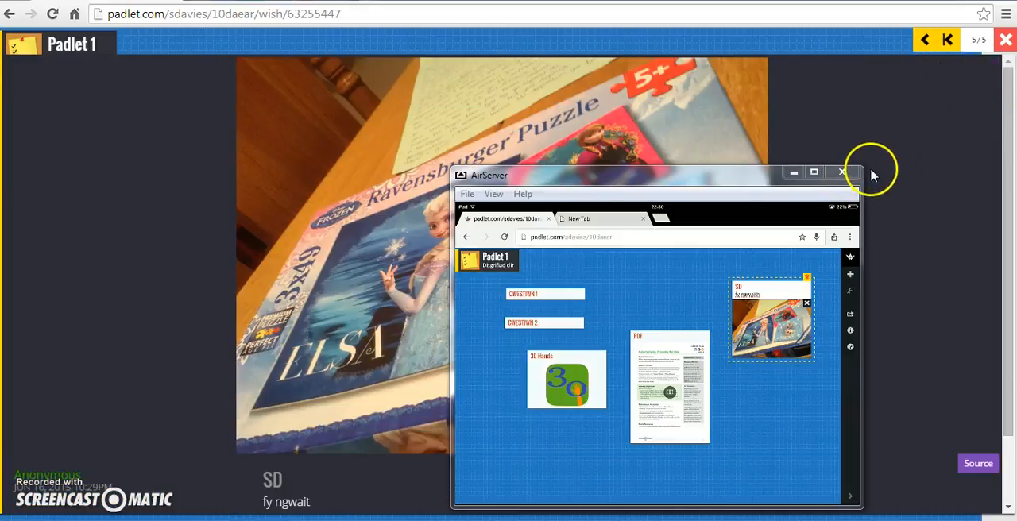
{"action": "left_click", "coordinate": [1006, 39]}
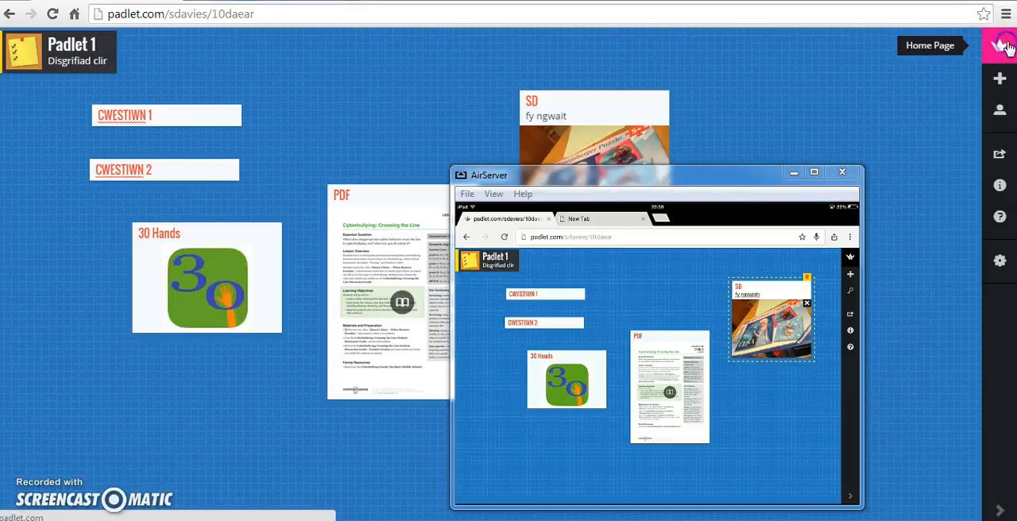
- Minimise the AirServer window and review the padlet's sharing, export and embed options down to the QR code
{"action": "left_click", "coordinate": [744, 175]}
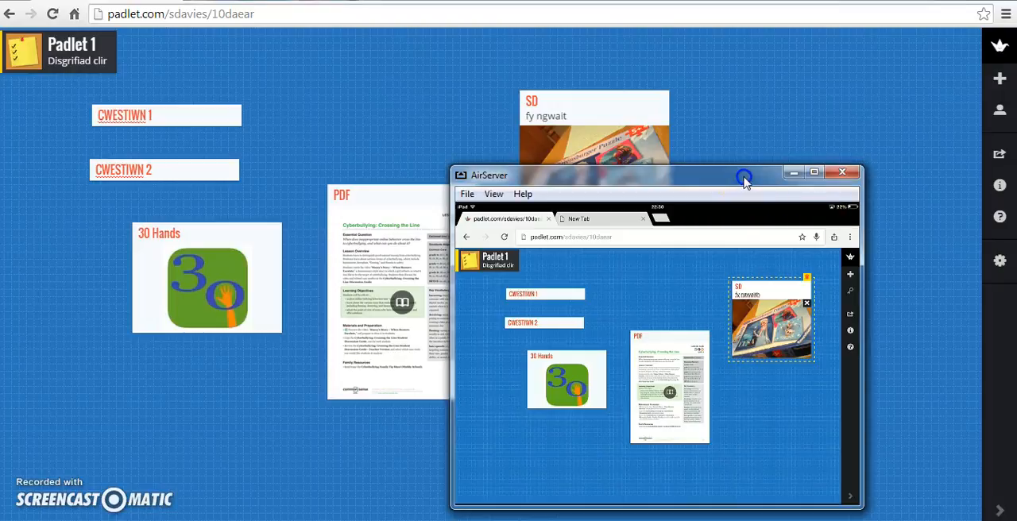
{"action": "left_click", "coordinate": [548, 221]}
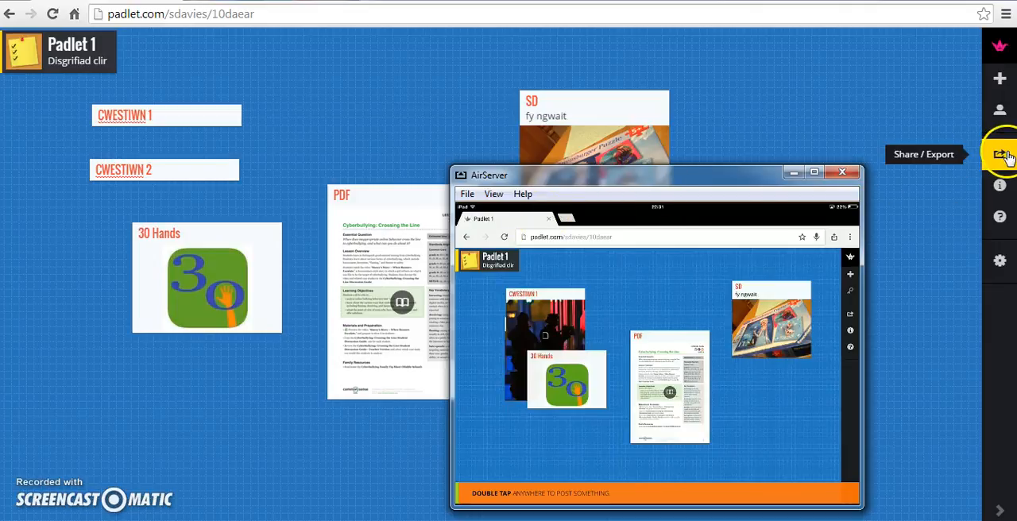
{"action": "left_click", "coordinate": [793, 172]}
{"action": "left_click", "coordinate": [998, 152]}
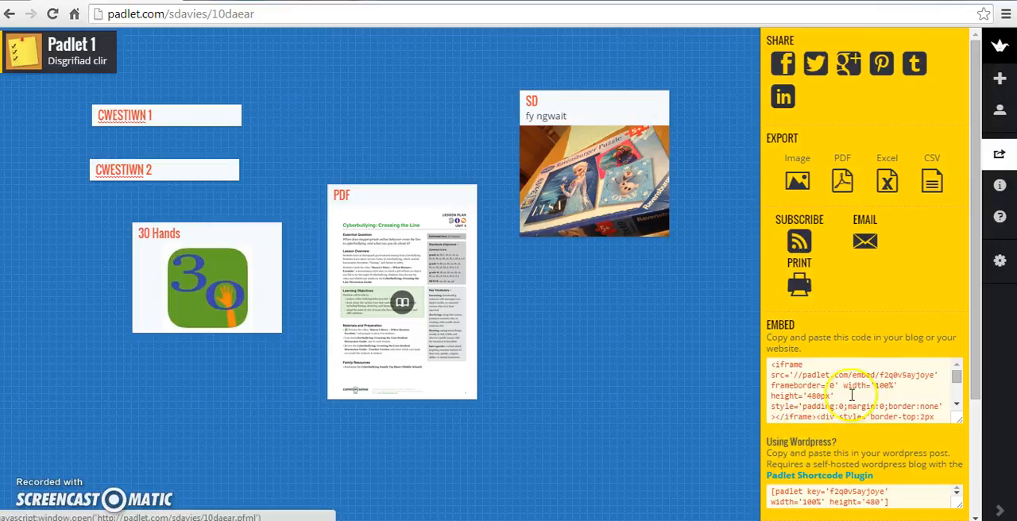
{"action": "scroll", "coordinate": [847, 375], "scroll_direction": "down", "scroll_amount": 4}
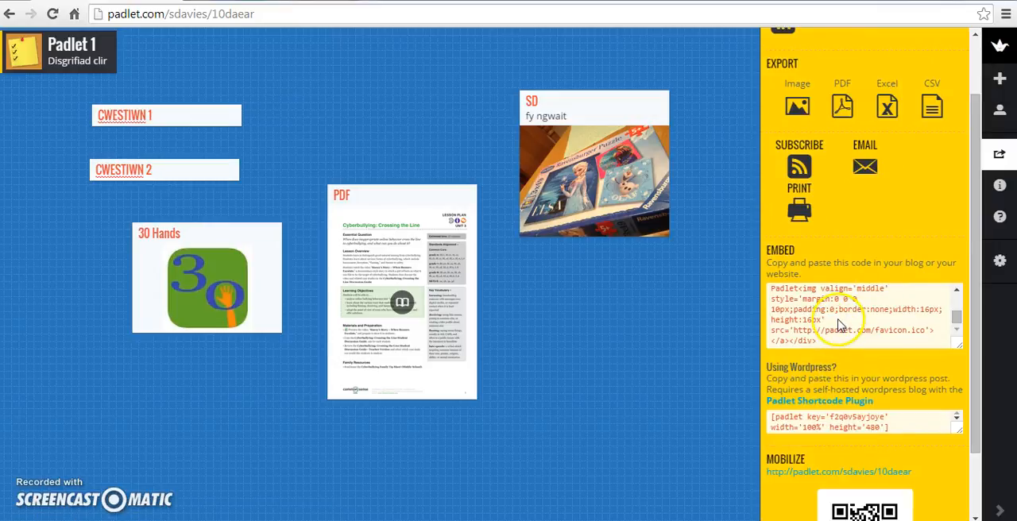
{"action": "scroll", "coordinate": [839, 326], "scroll_direction": "down", "scroll_amount": 2}
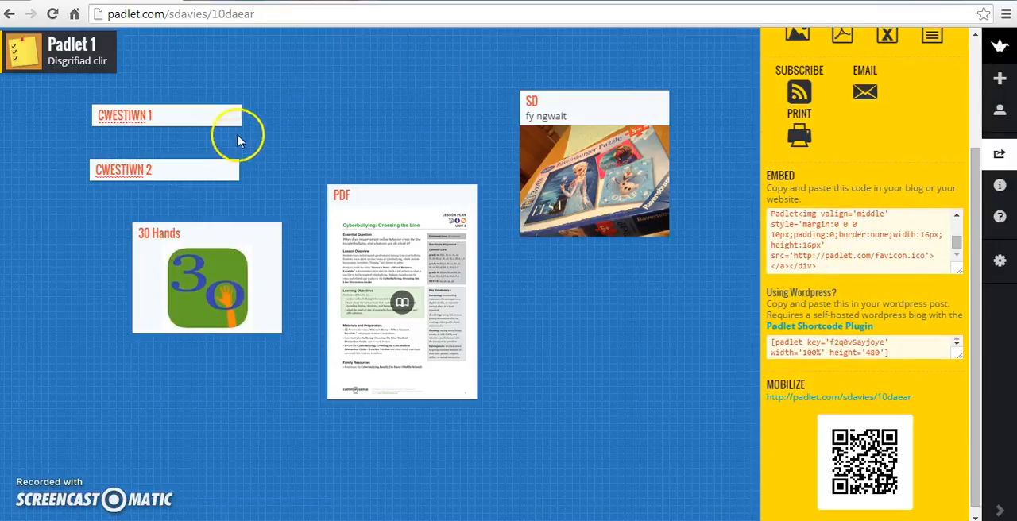
{"action": "left_click", "coordinate": [538, 59]}
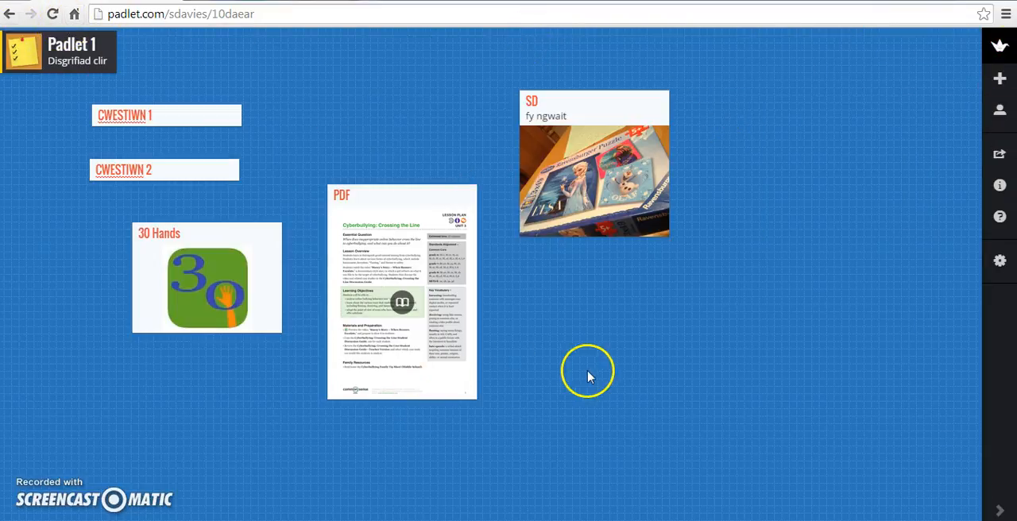
- Reopen Padlet 1 from the account's list of created padlets and preview the page linked in the CWESTIWN 1 post
{"action": "left_click", "coordinate": [1003, 56]}
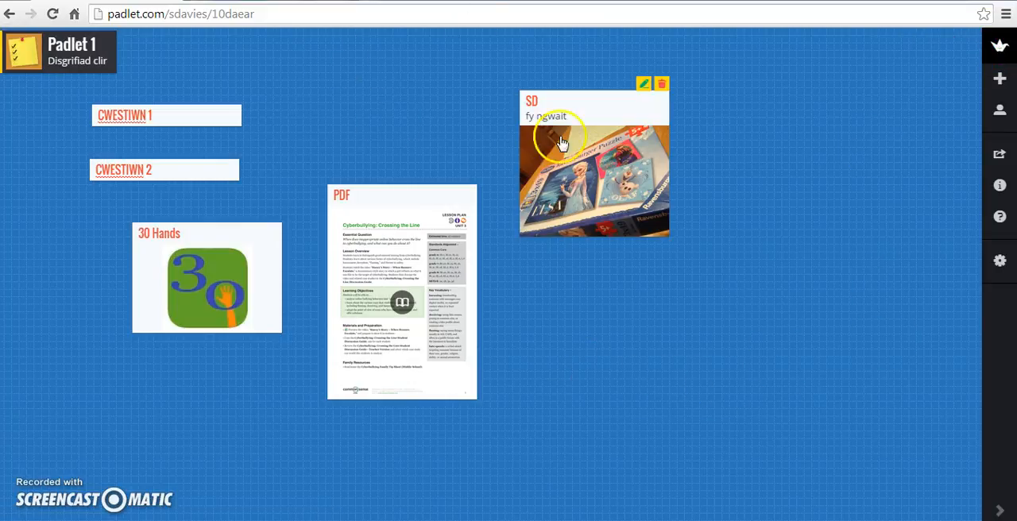
{"action": "left_click", "coordinate": [998, 49]}
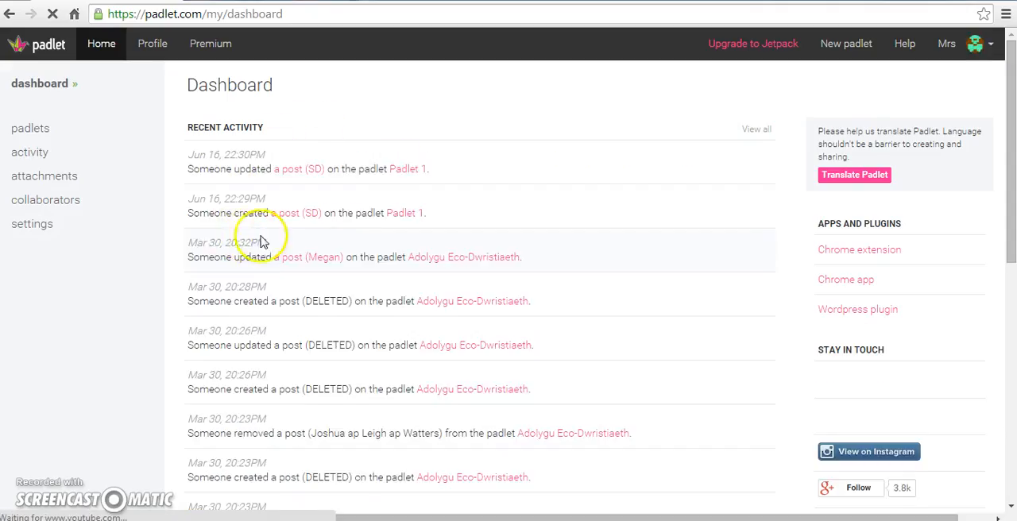
{"action": "left_click", "coordinate": [39, 136]}
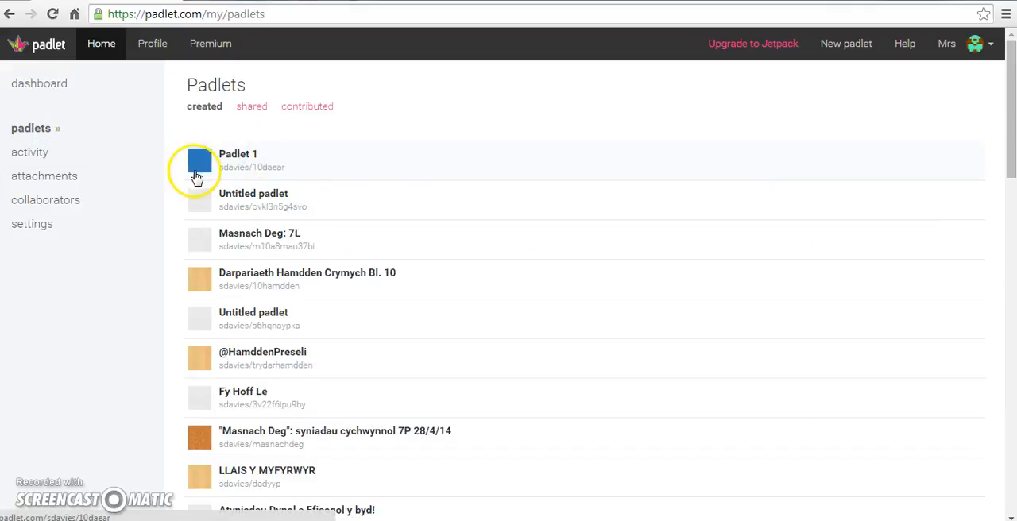
{"action": "left_click", "coordinate": [230, 155]}
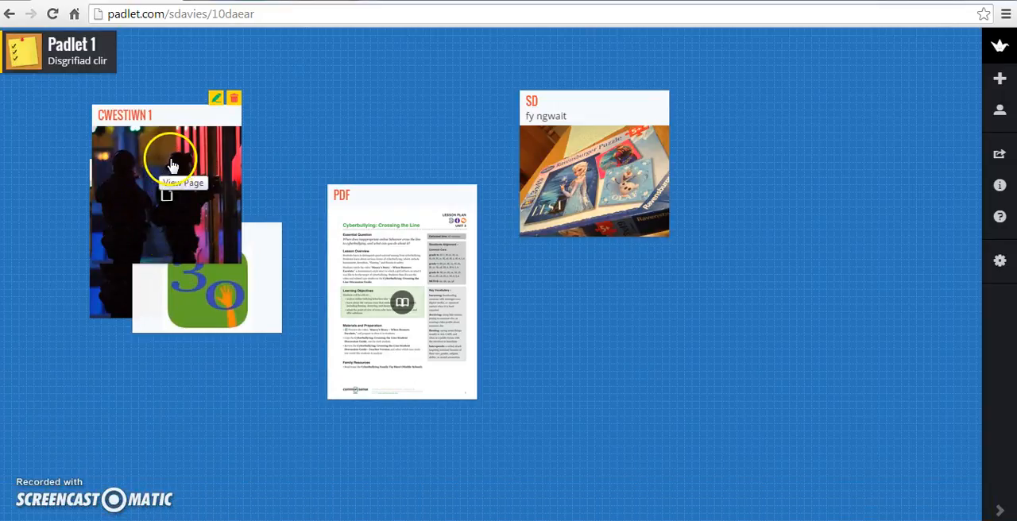
{"action": "left_click", "coordinate": [169, 178]}
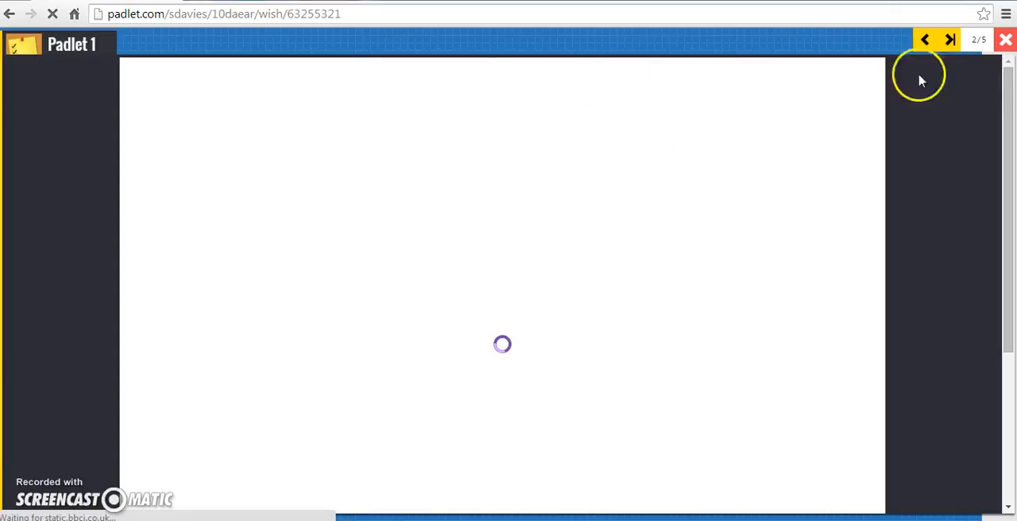
{"action": "left_click", "coordinate": [1007, 44]}
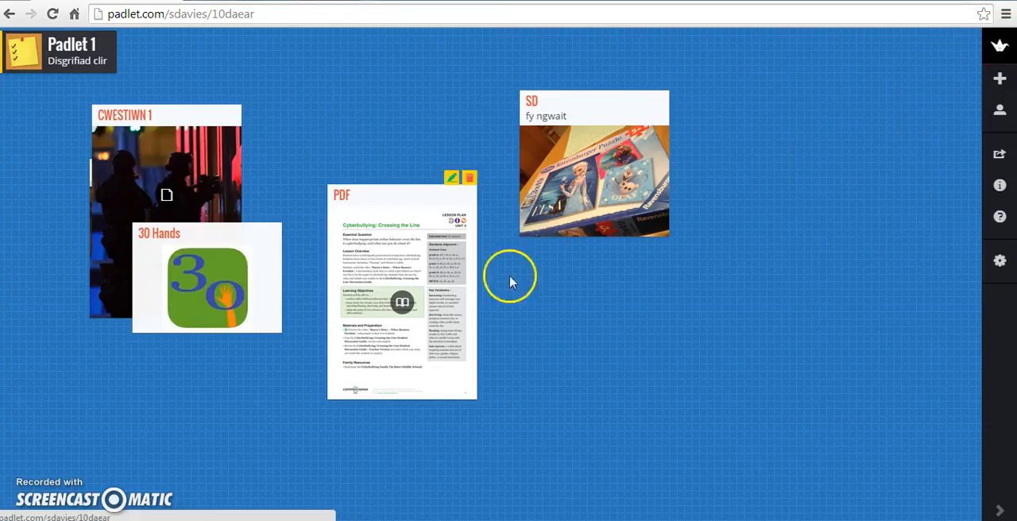
- Spread out the posts: 30 Hands below CWESTIWN 2, PDF beside CWESTIWN 2, the puzzle photo at the upper right, CWESTIWN 1 below it
{"action": "left_click_drag", "start_coordinate": [227, 243], "coordinate": [126, 434]}
{"action": "left_click_drag", "start_coordinate": [341, 238], "coordinate": [287, 127]}
{"action": "left_click_drag", "start_coordinate": [567, 118], "coordinate": [807, 65]}
{"action": "left_click_drag", "start_coordinate": [102, 125], "coordinate": [624, 201]}
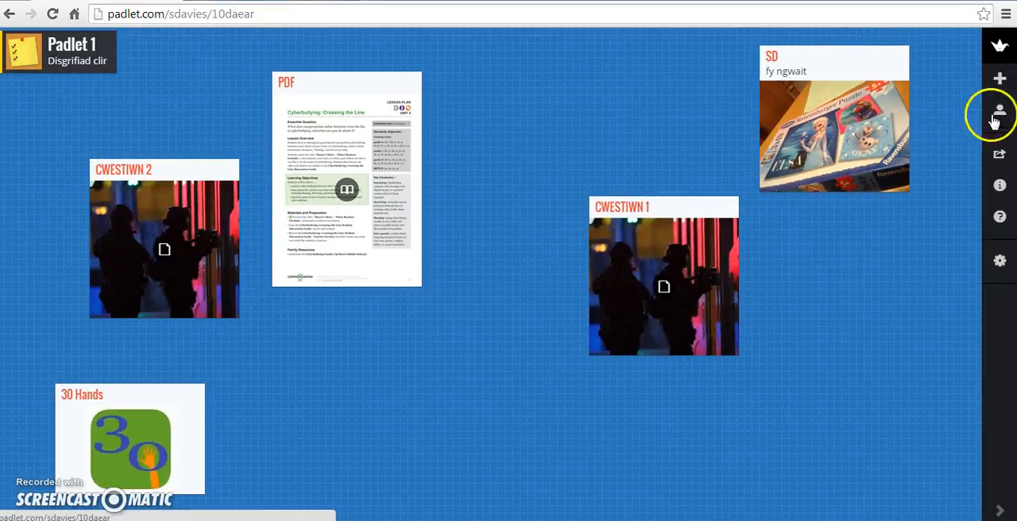